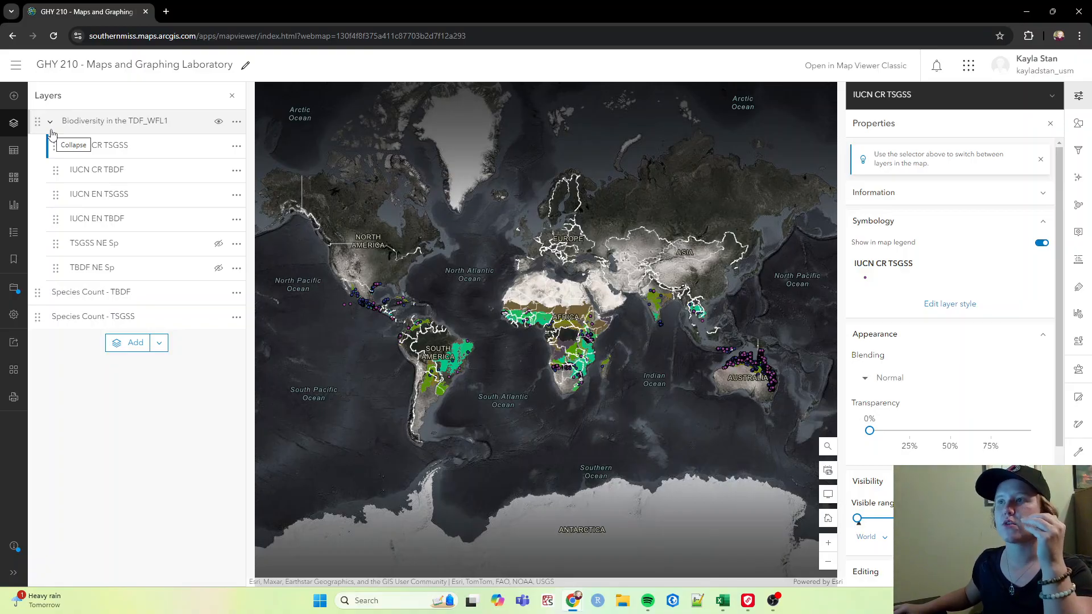
Collapse the Biodiversity in the TDF_WFL1 group and open the Counts and Amounts (color) style options for the Species Count - TBDF layer.
left_click(50, 130)
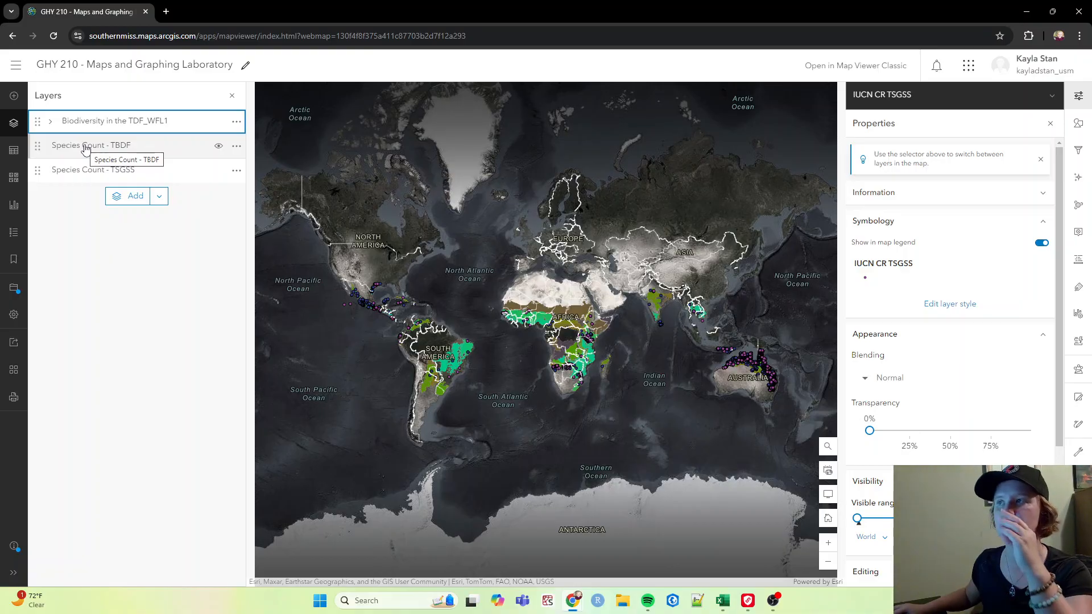
left_click(134, 149)
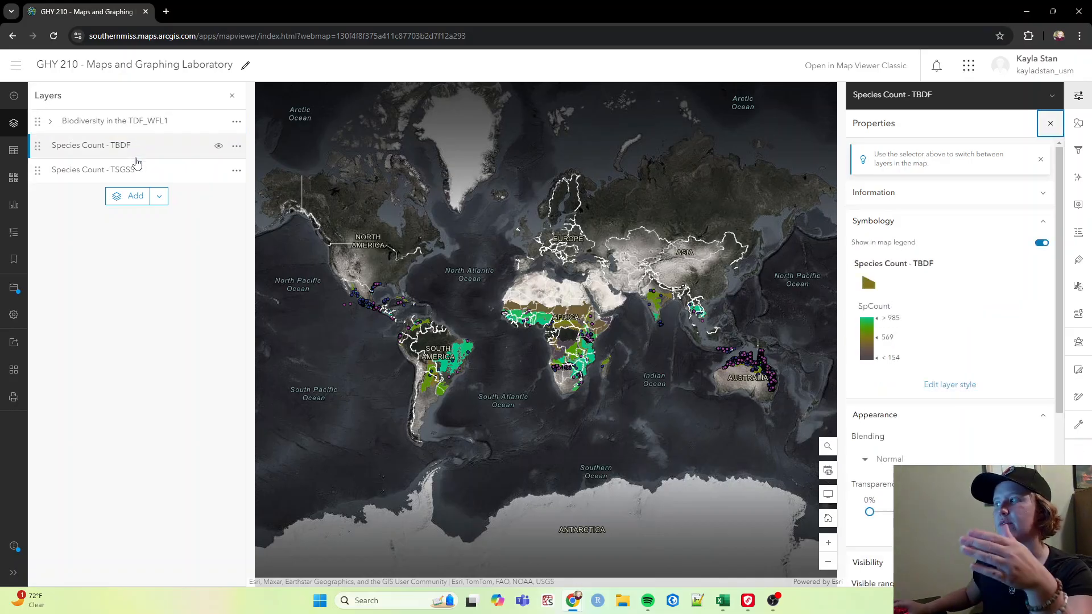
left_click(948, 389)
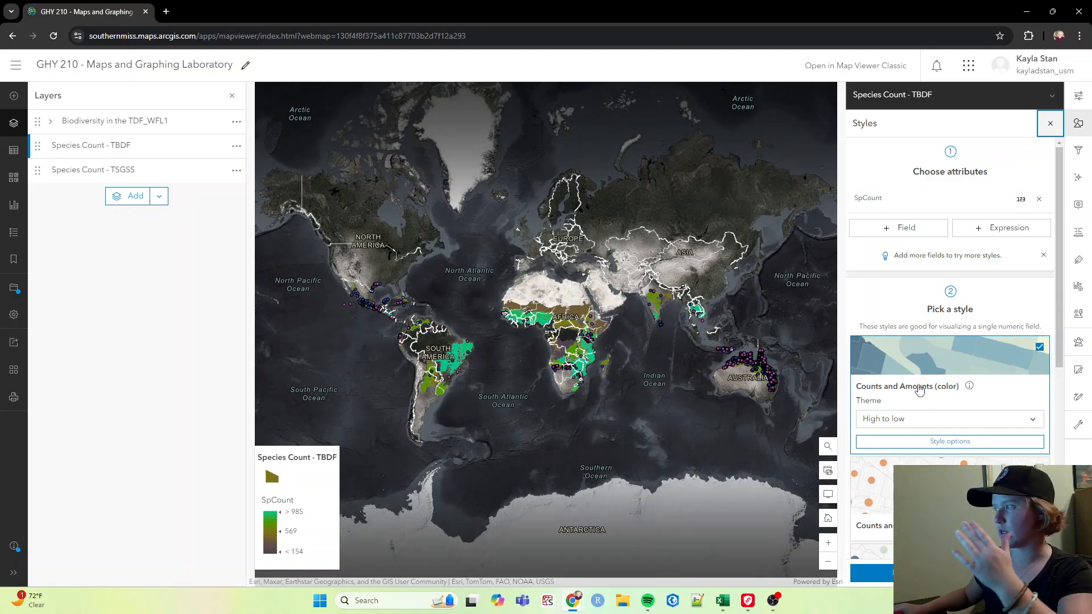
scroll(918, 357, "down", 1)
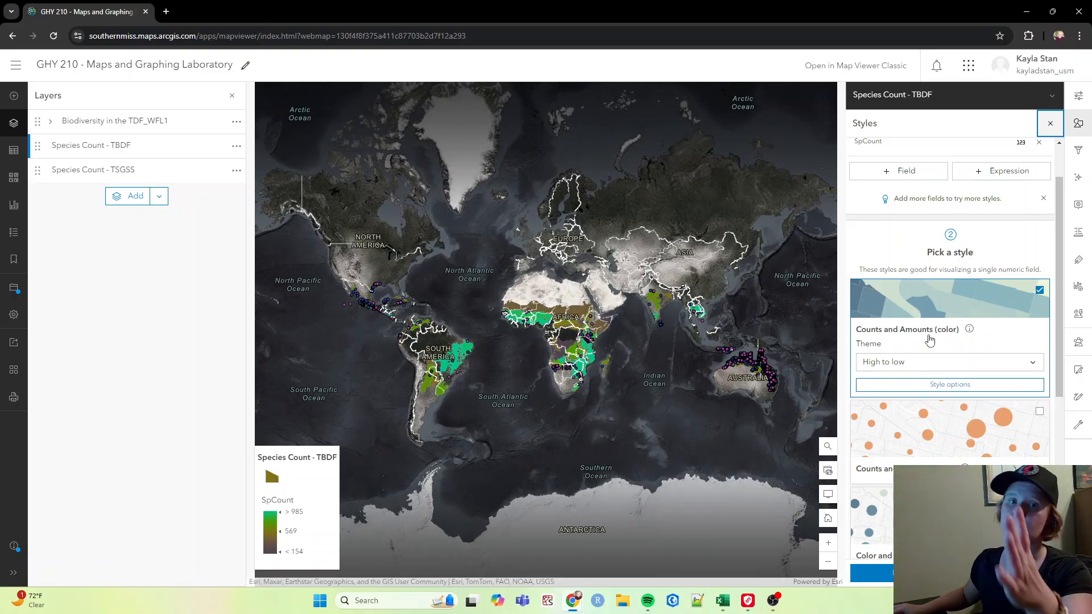
left_click(951, 389)
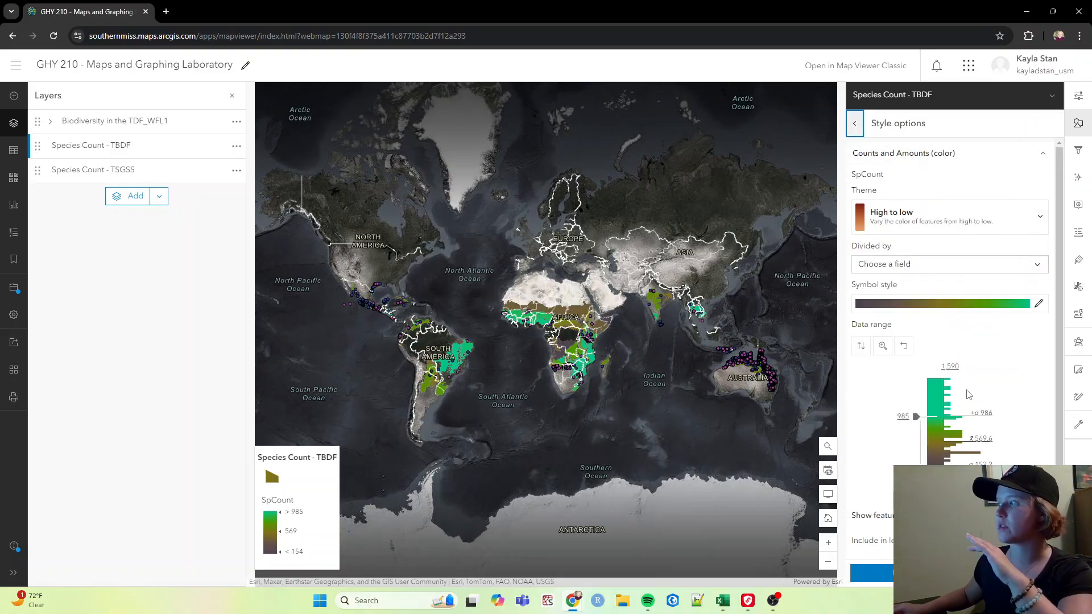
Lower the upper limit of the SpCount color data range to 913 and view the fields available for dividing it.
mouse_move(912, 418)
left_mouse_down()
mouse_move(914, 403)
mouse_move(916, 421)
left_mouse_up()
scroll(944, 398, "down", 1)
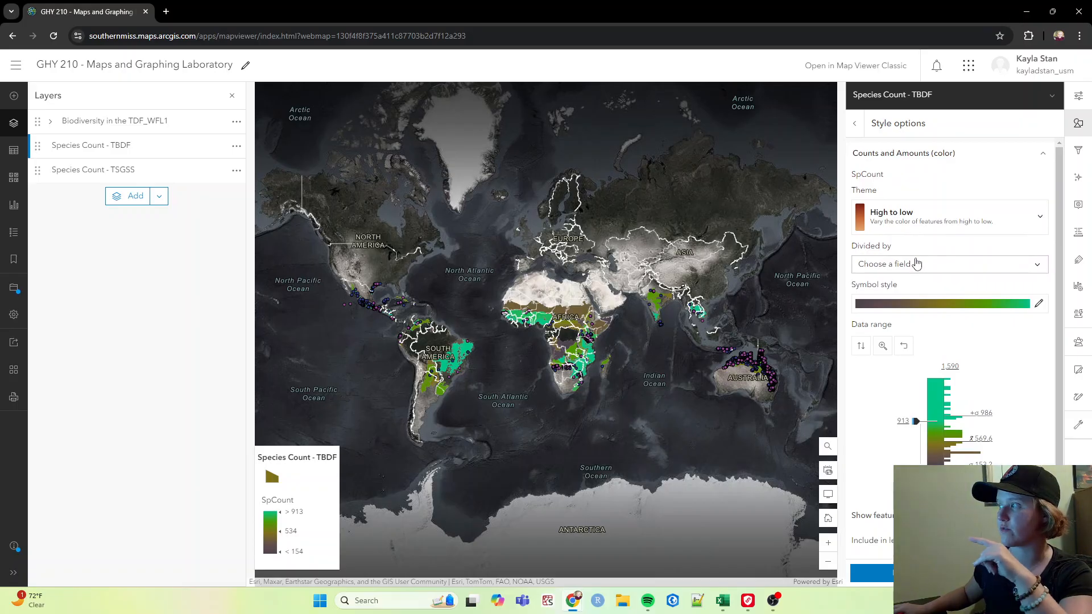
left_click(897, 260)
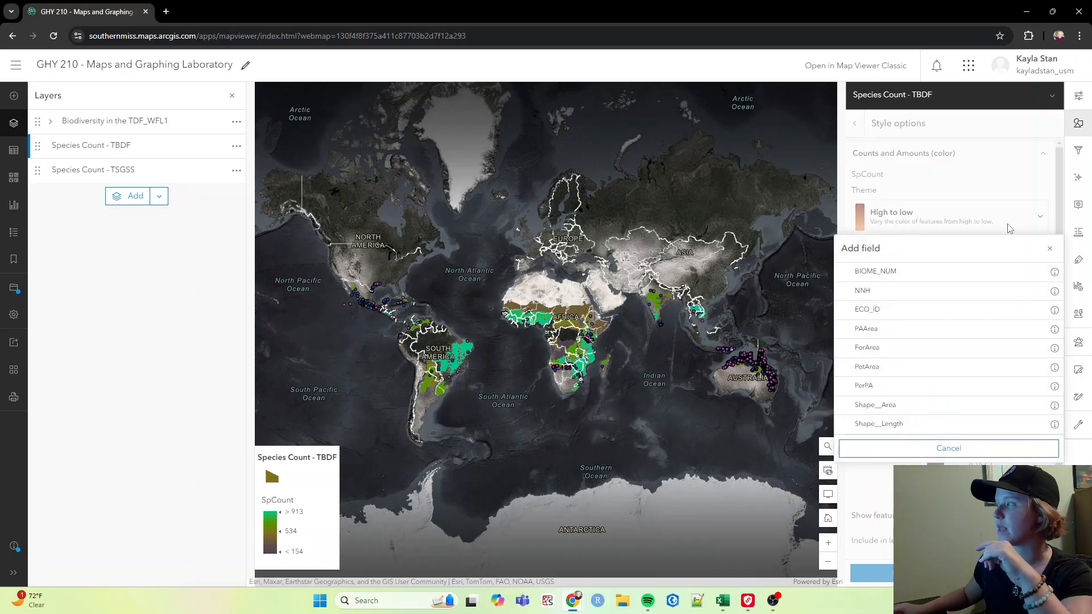
left_click(945, 446)
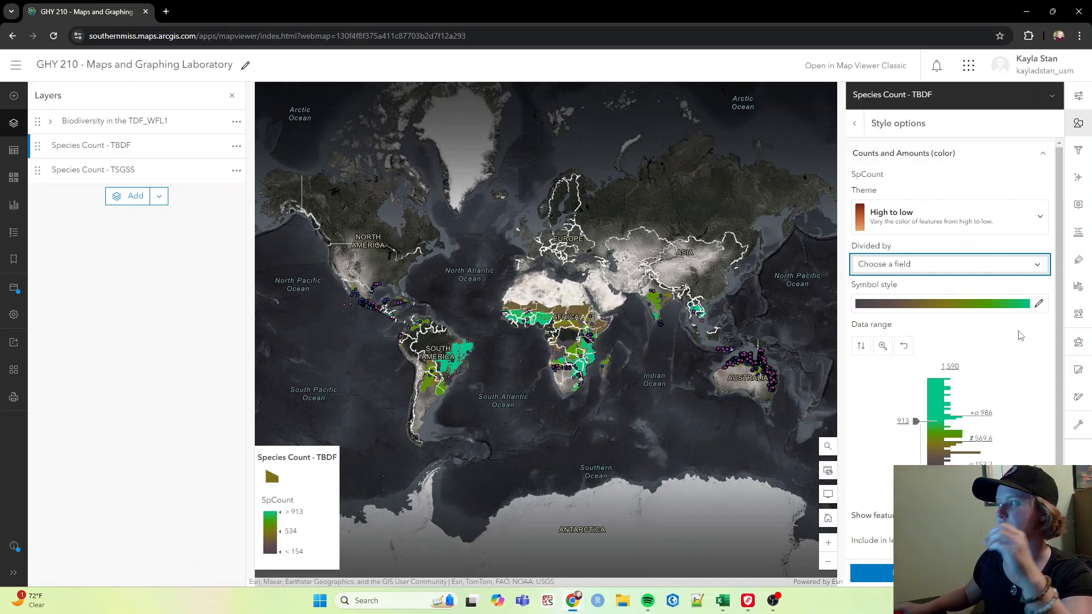
Browse the color ramps available for the Species Count - TBDF symbol style, keeping the current ramp.
left_click(1037, 306)
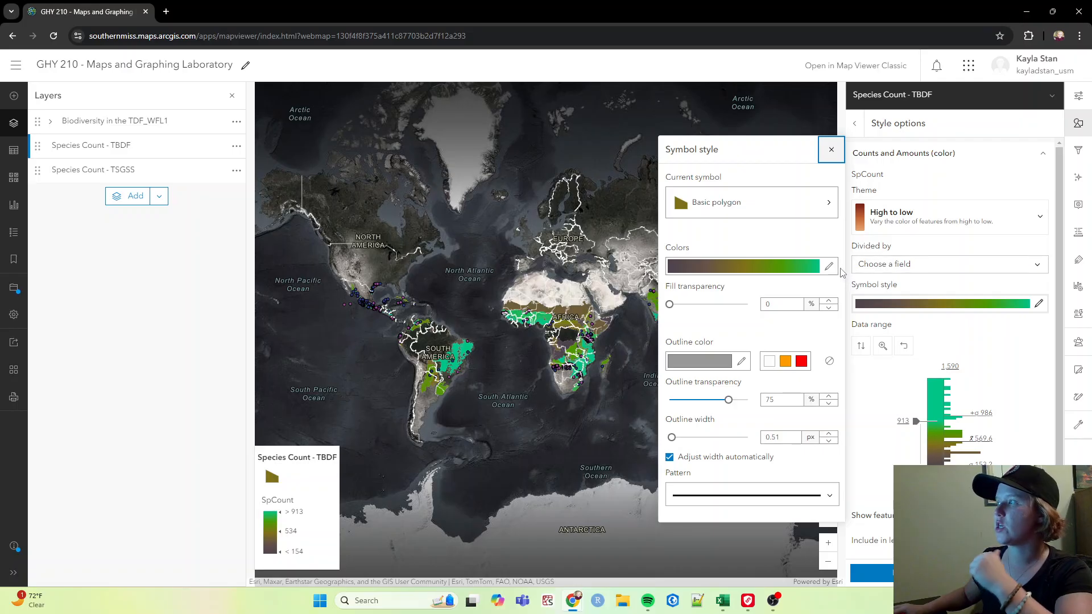
left_click(829, 268)
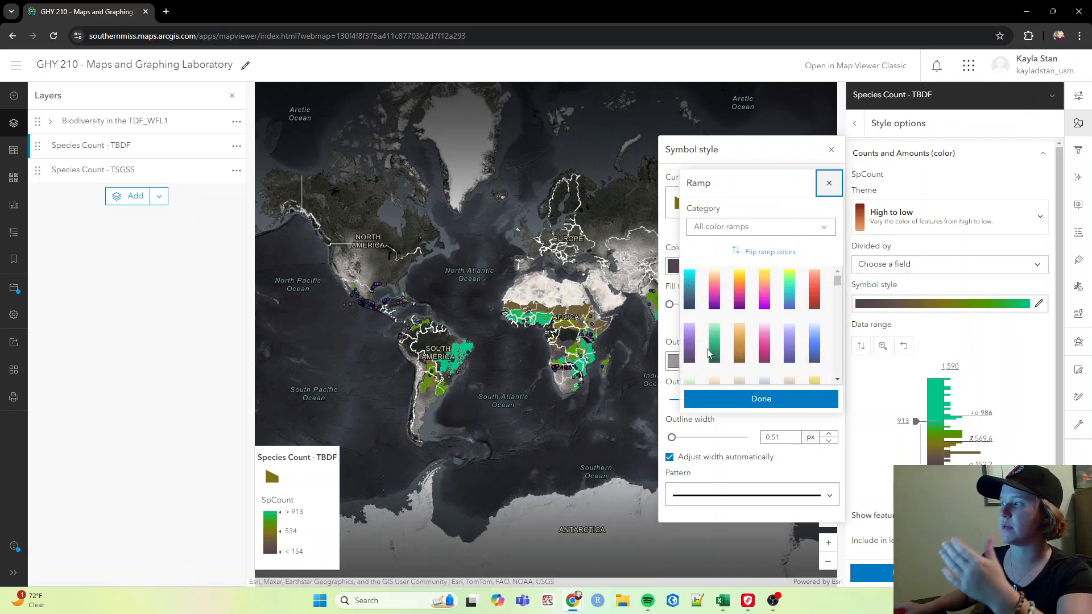
scroll(712, 325, "down", 5)
scroll(711, 323, "down", 5)
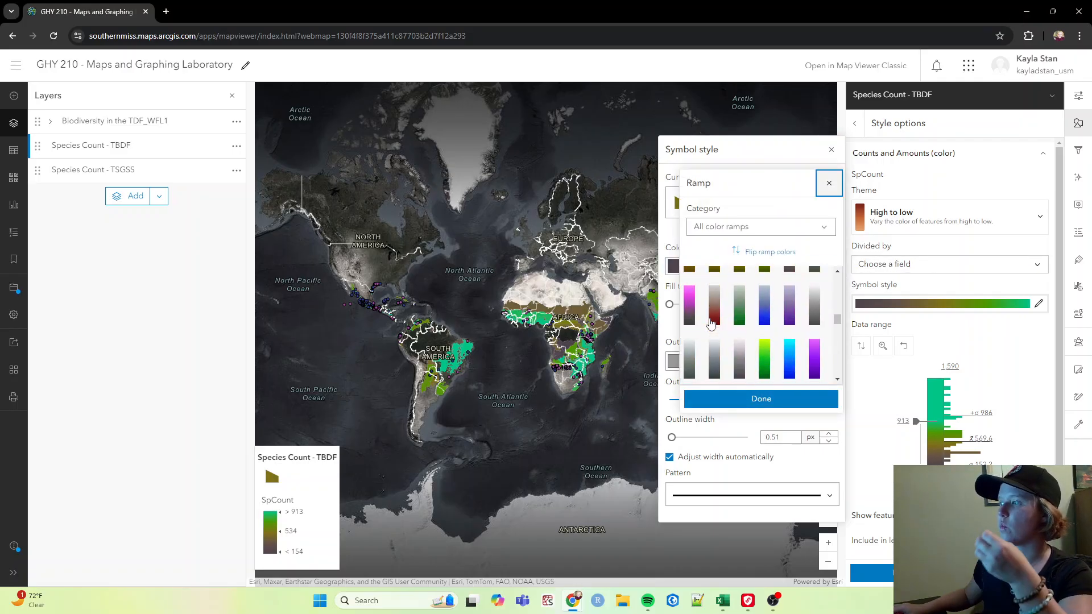
scroll(710, 321, "down", 5)
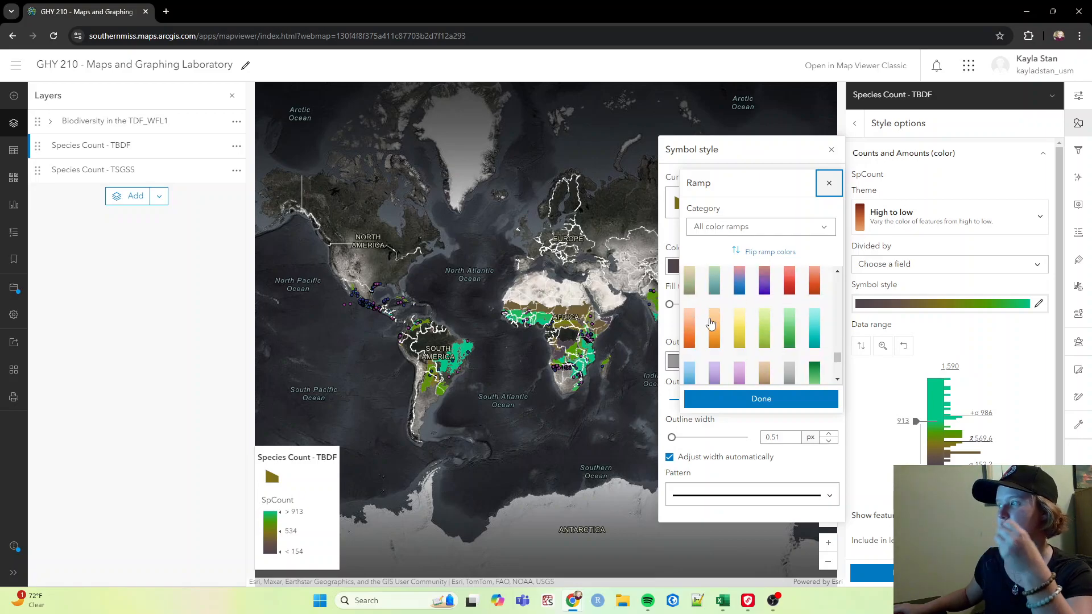
scroll(750, 367, "up", 3)
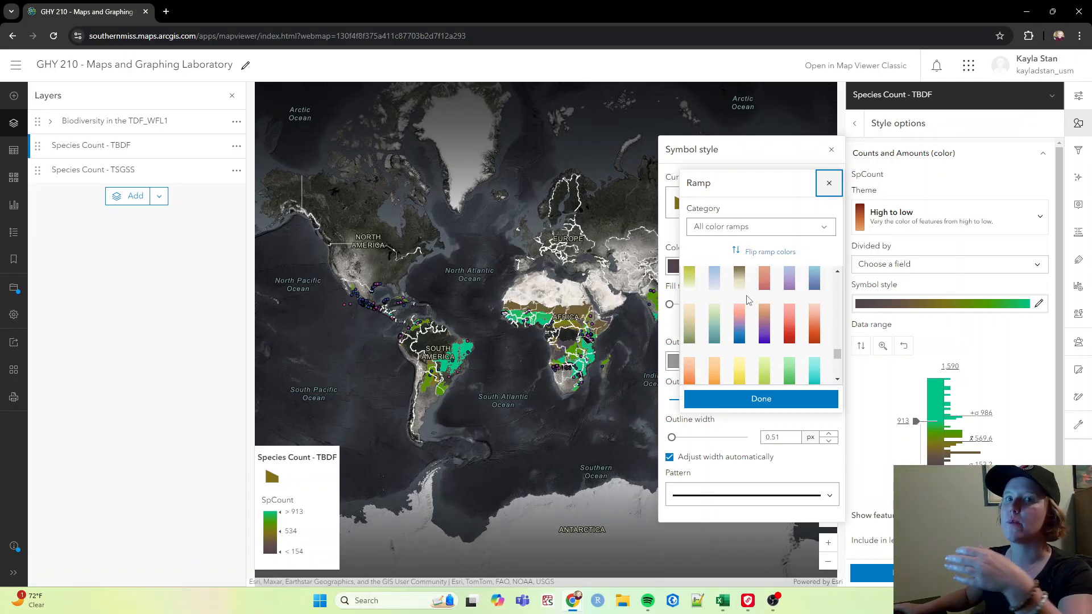
left_click(828, 183)
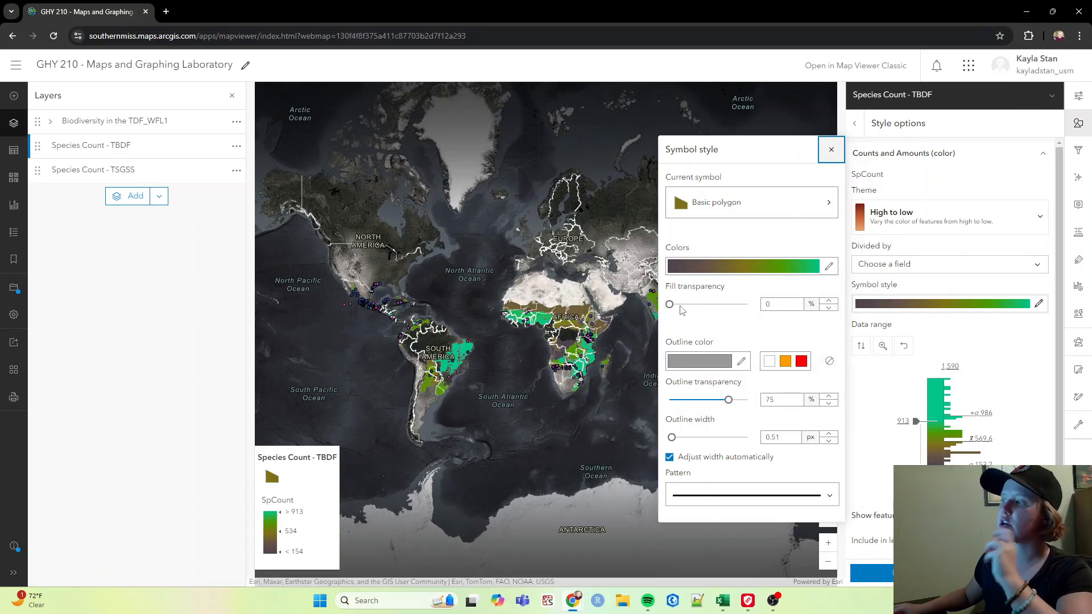
Look through the outline line patterns available in the symbol style and close the symbol settings.
left_click(737, 490)
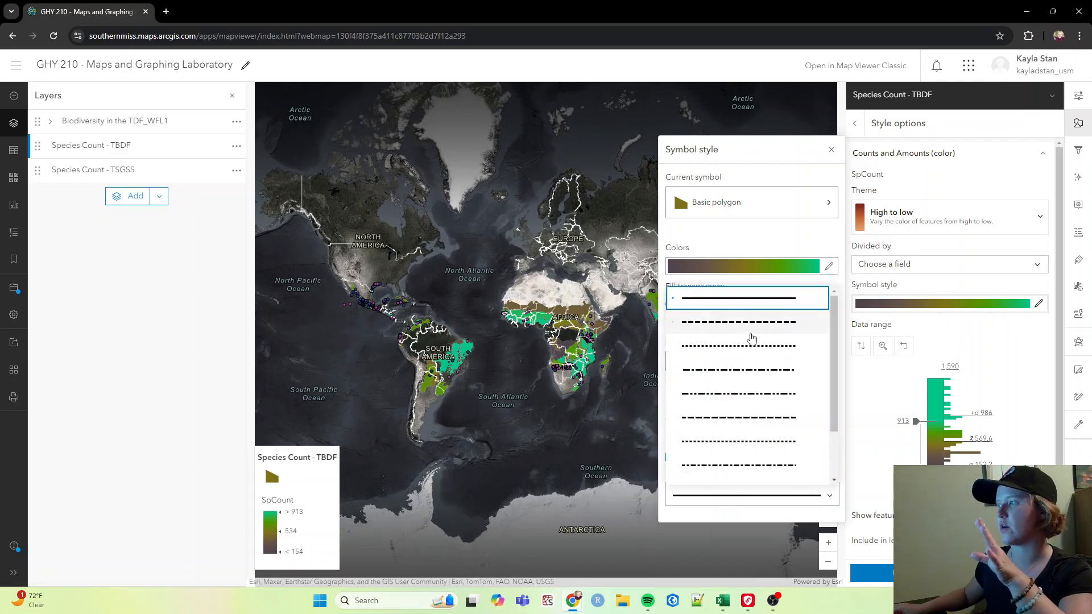
scroll(751, 335, "down", 1)
scroll(758, 364, "up", 1)
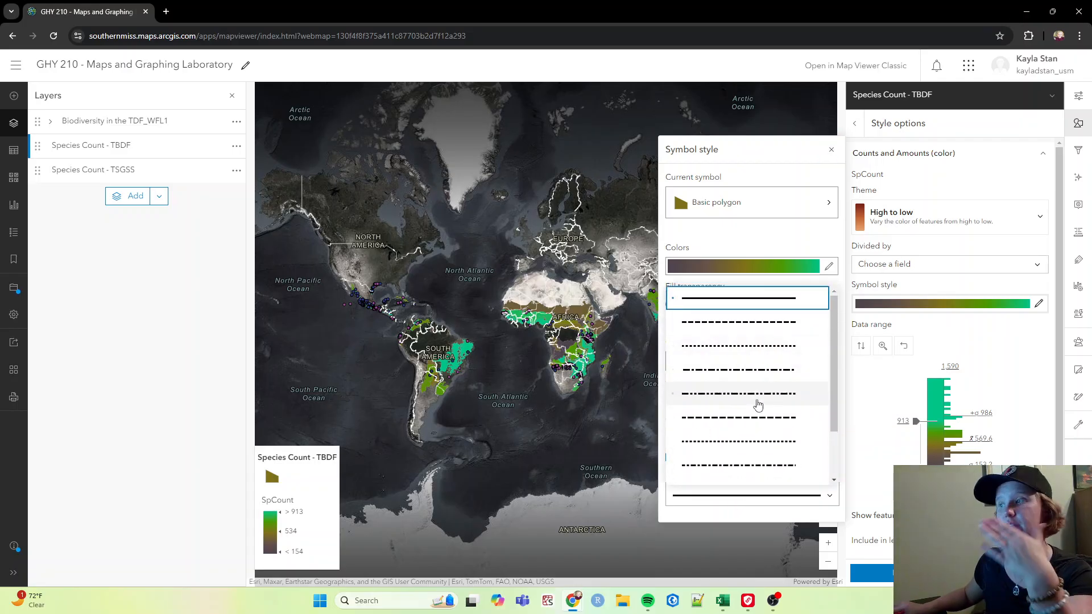
left_click(783, 245)
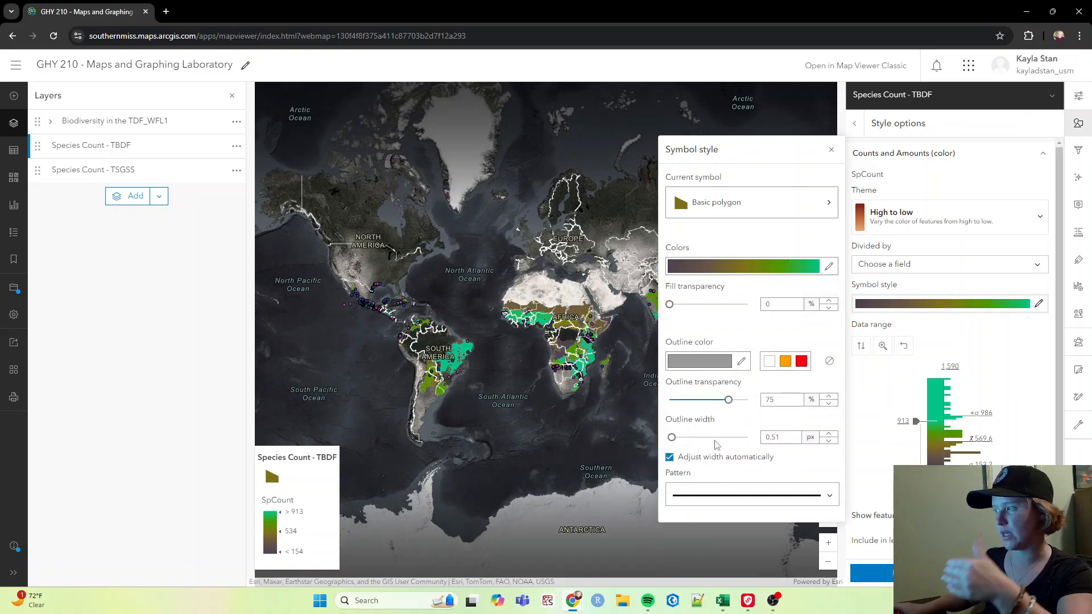
left_click(830, 151)
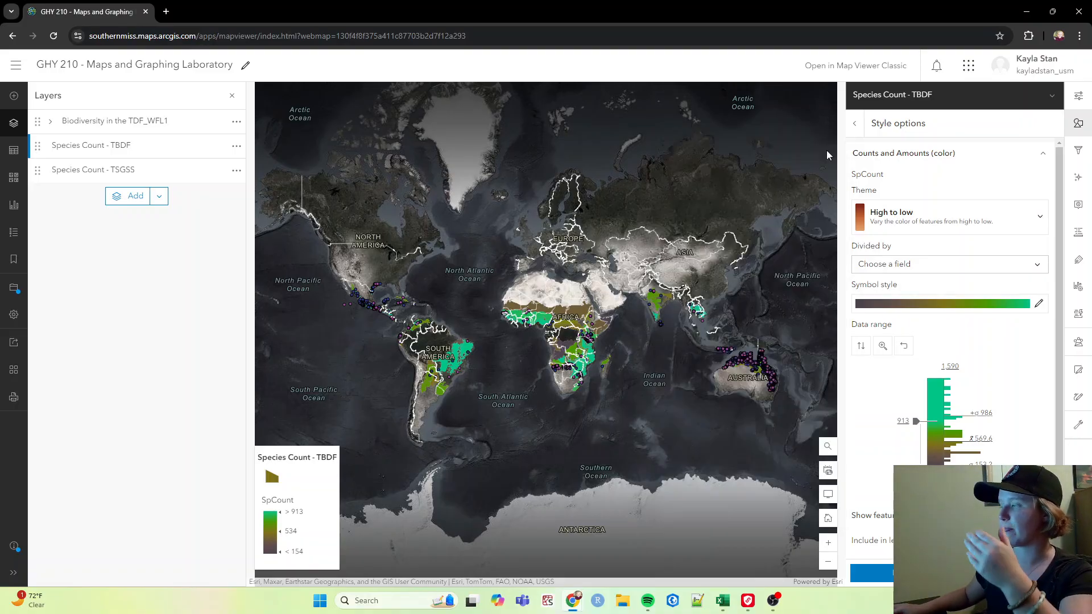
Apply the Counts and Amounts (size) style to the Species Count - TBDF layer and open its style options.
left_click(855, 125)
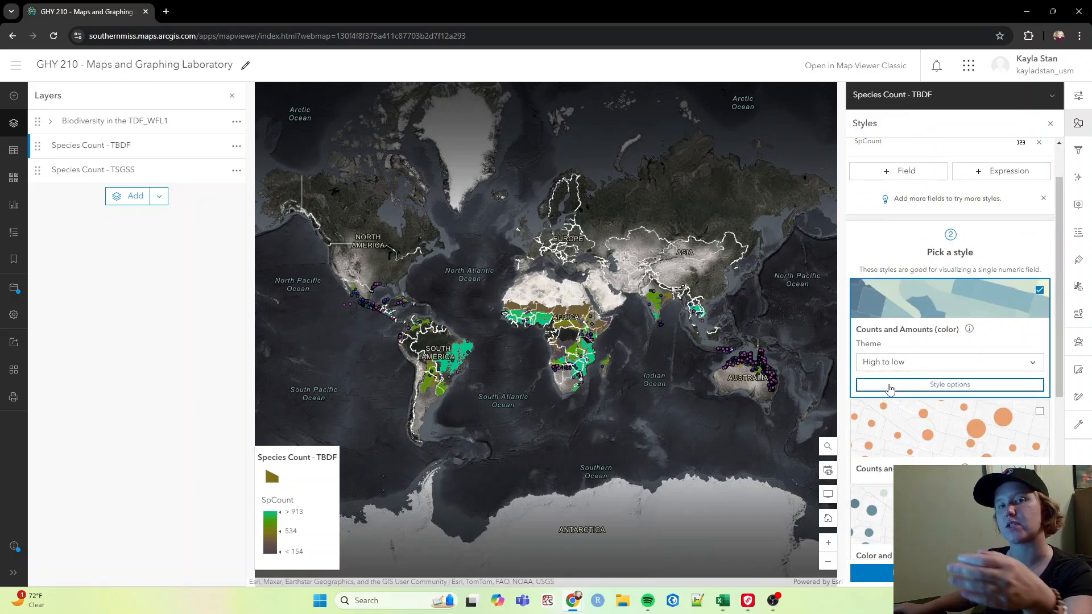
scroll(888, 396, "down", 1)
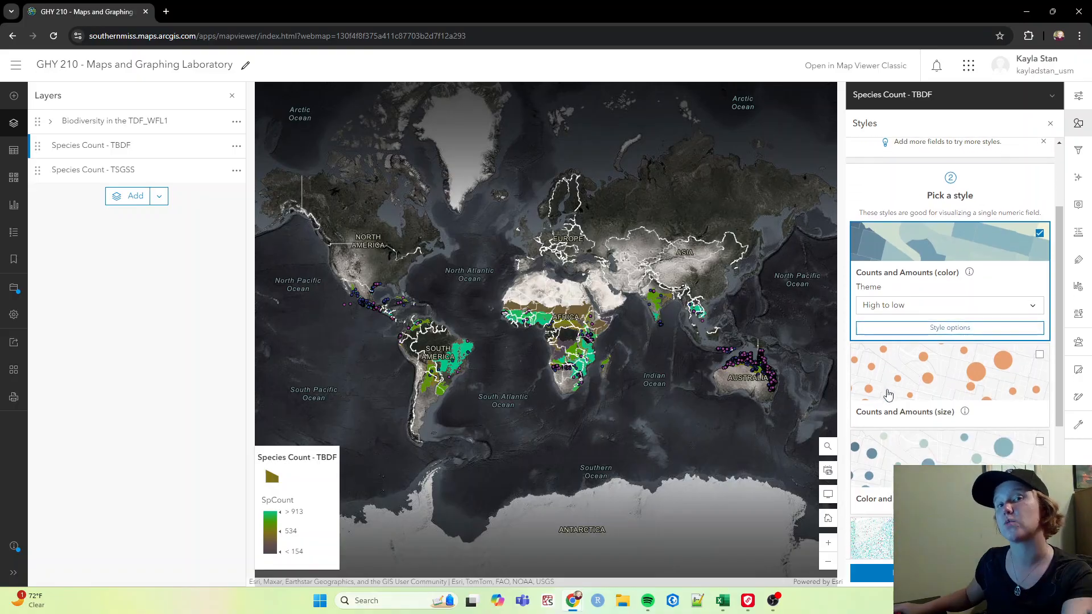
left_click(953, 397)
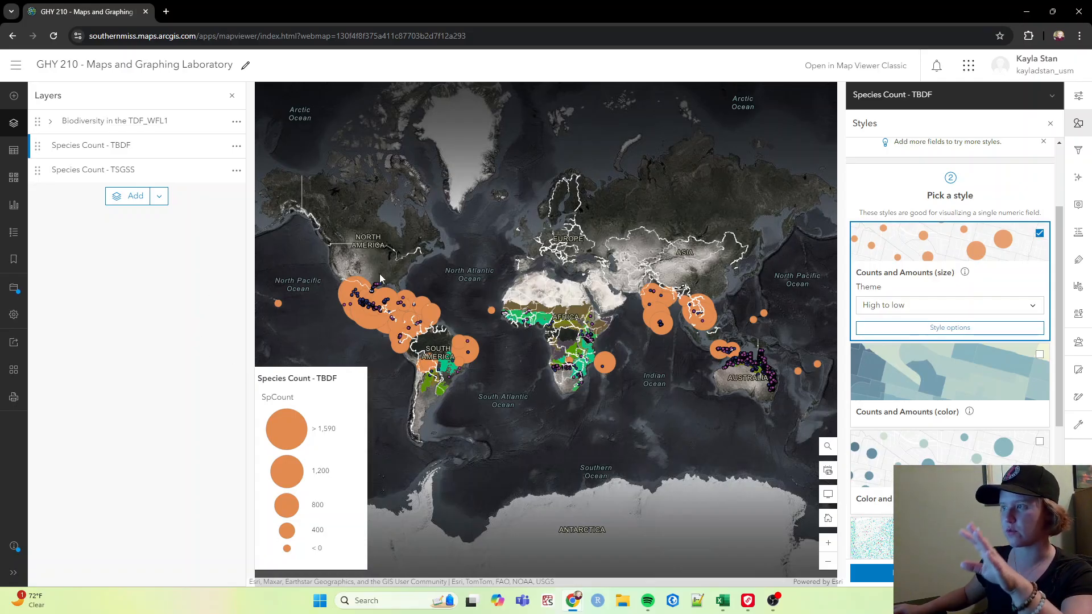
left_click(1018, 328)
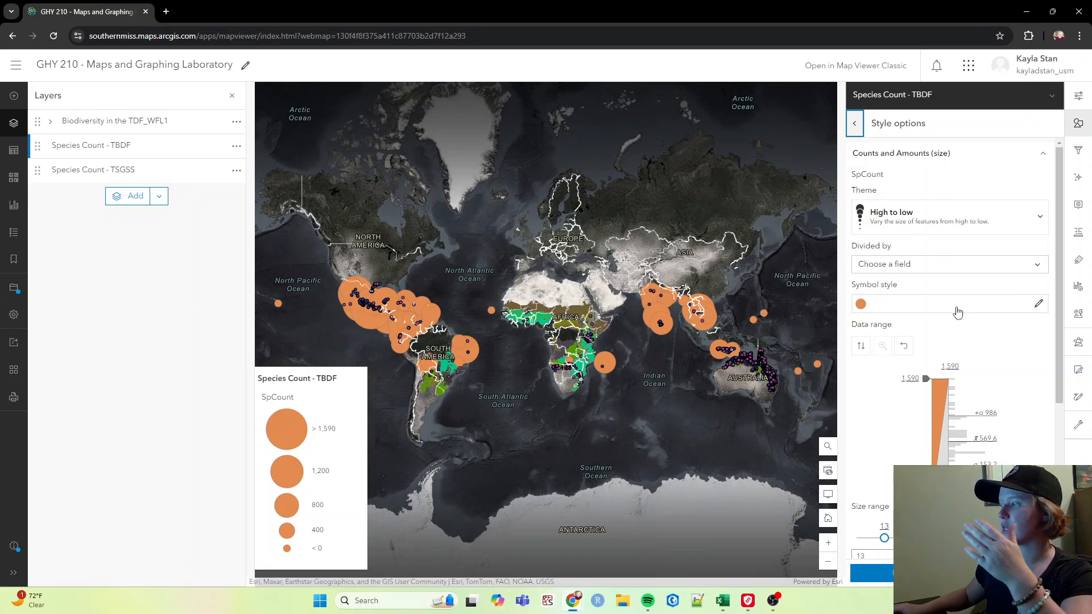
Shrink the size range of the SpCount circles, setting the minimum size to 3 px.
scroll(958, 312, "down", 1)
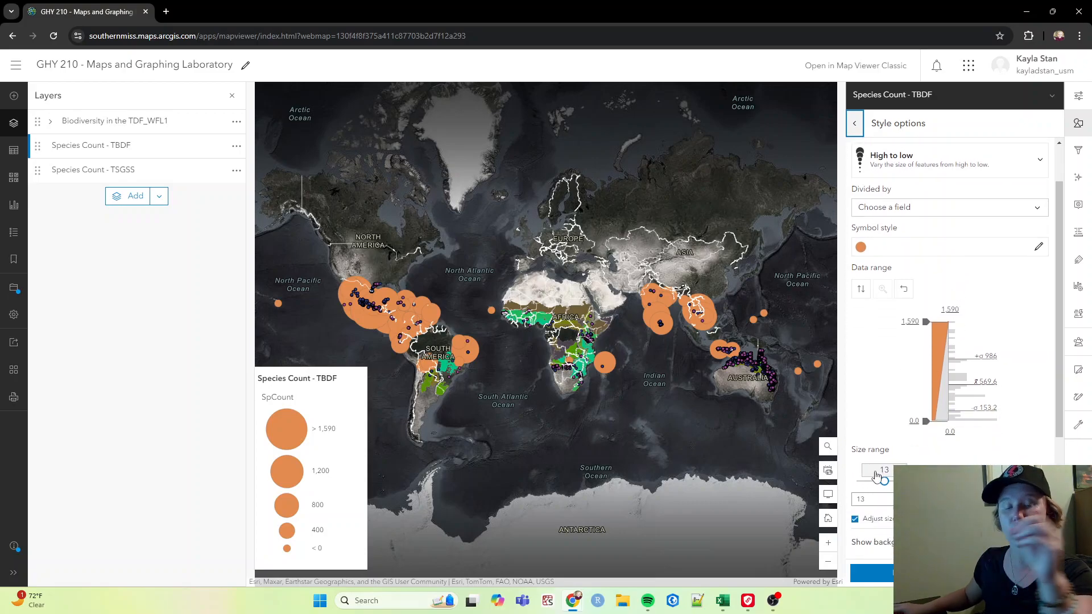
left_click_drag(876, 476, 861, 481)
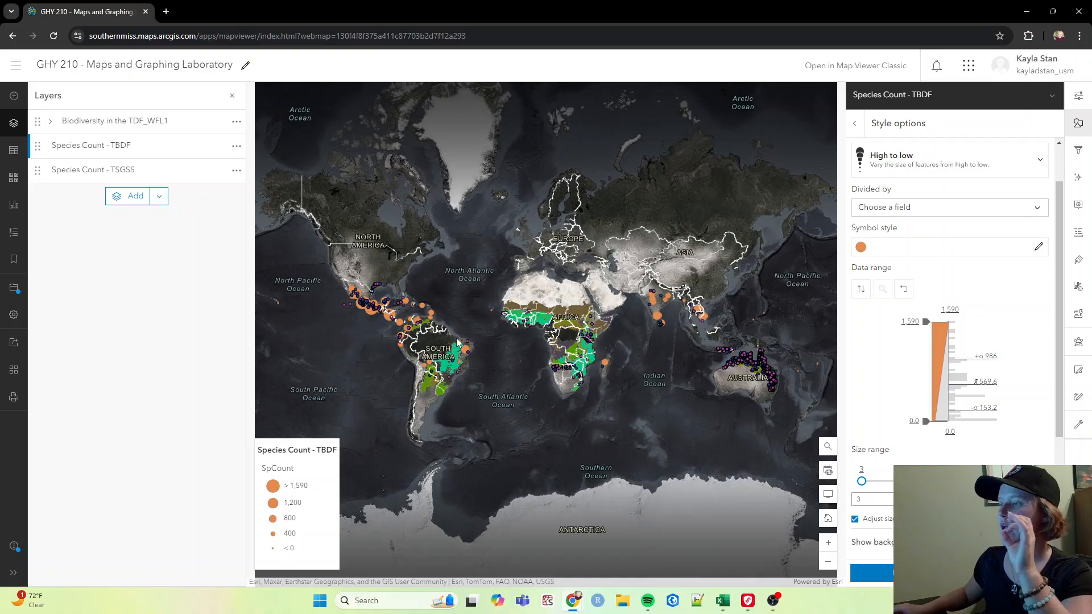
Give the background symbol of the Species Count - TBDF polygons a bright blue fill, hex 03a1ff.
scroll(455, 342, "up", 5)
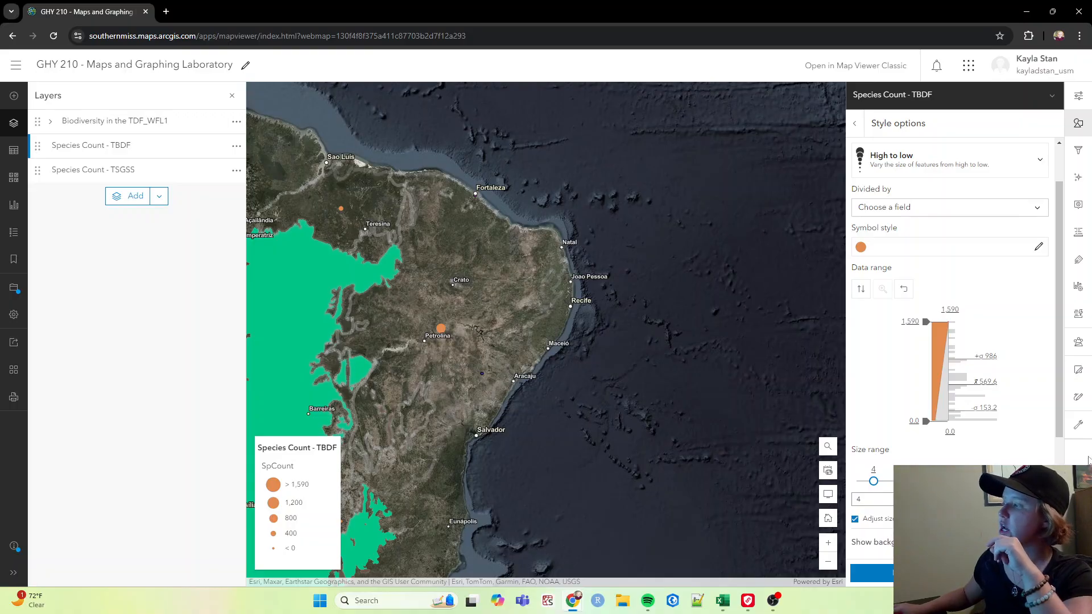
scroll(944, 398, "down", 3)
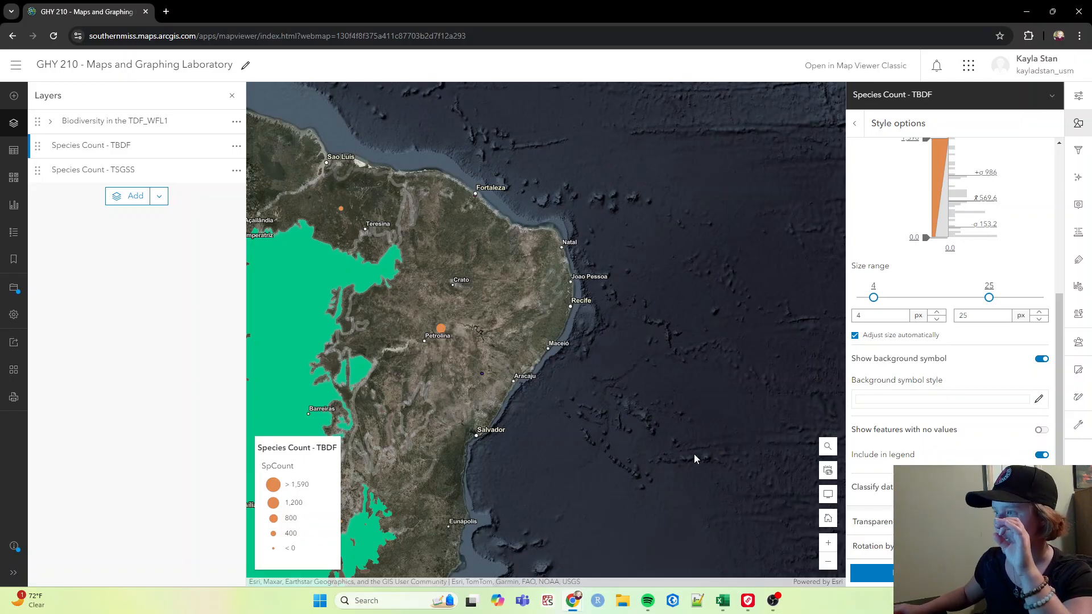
left_click(1036, 404)
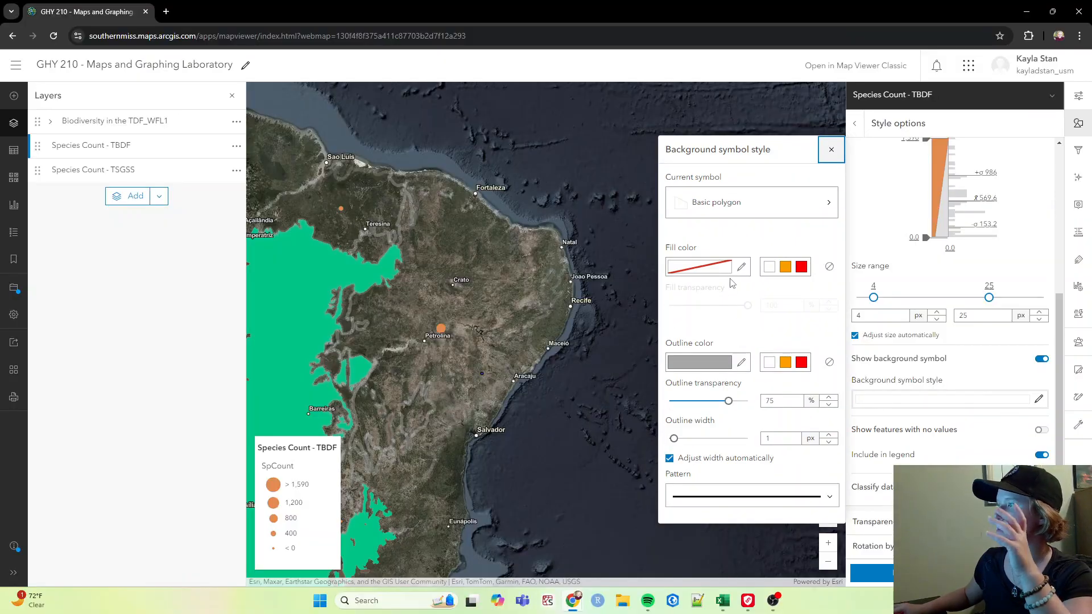
left_click(740, 267)
left_click_drag(738, 243, 841, 199)
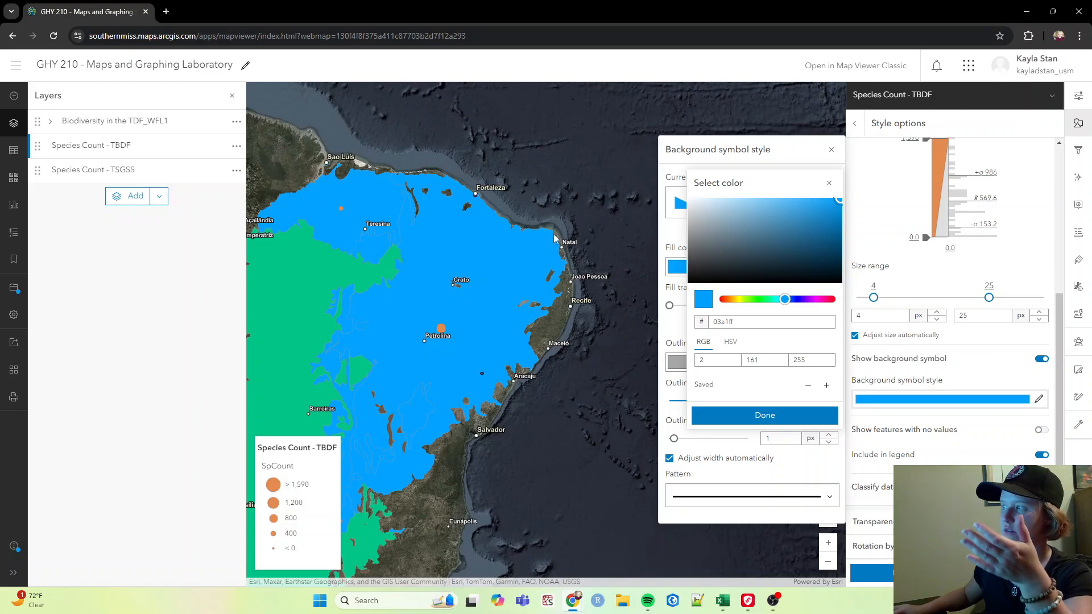
left_click(830, 184)
left_click(830, 150)
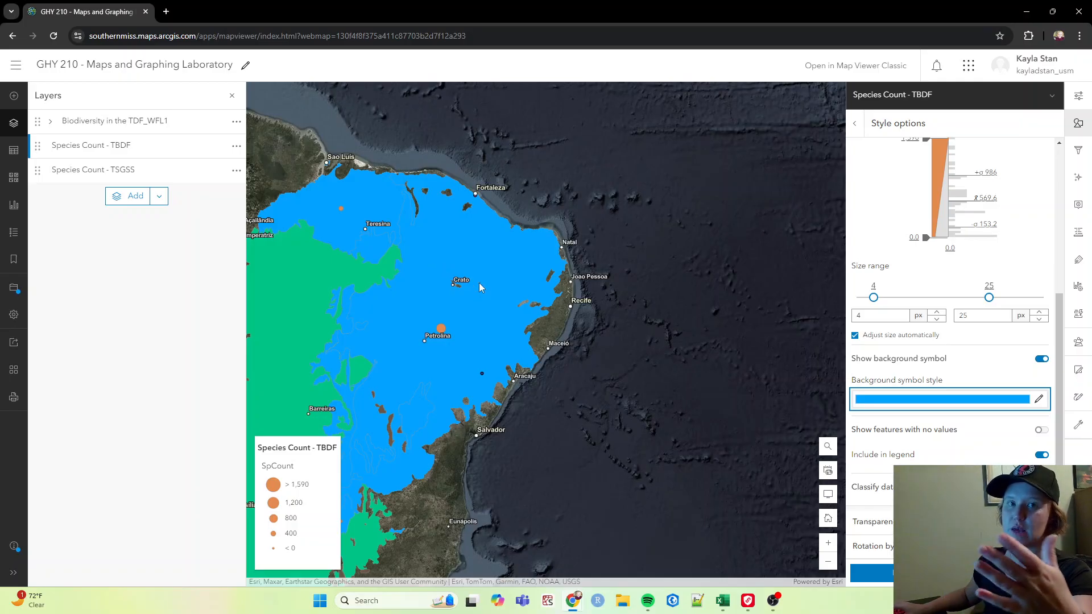
Review the background symbol style settings and the remaining options of the Counts and Amounts (size) style.
left_click(1039, 398)
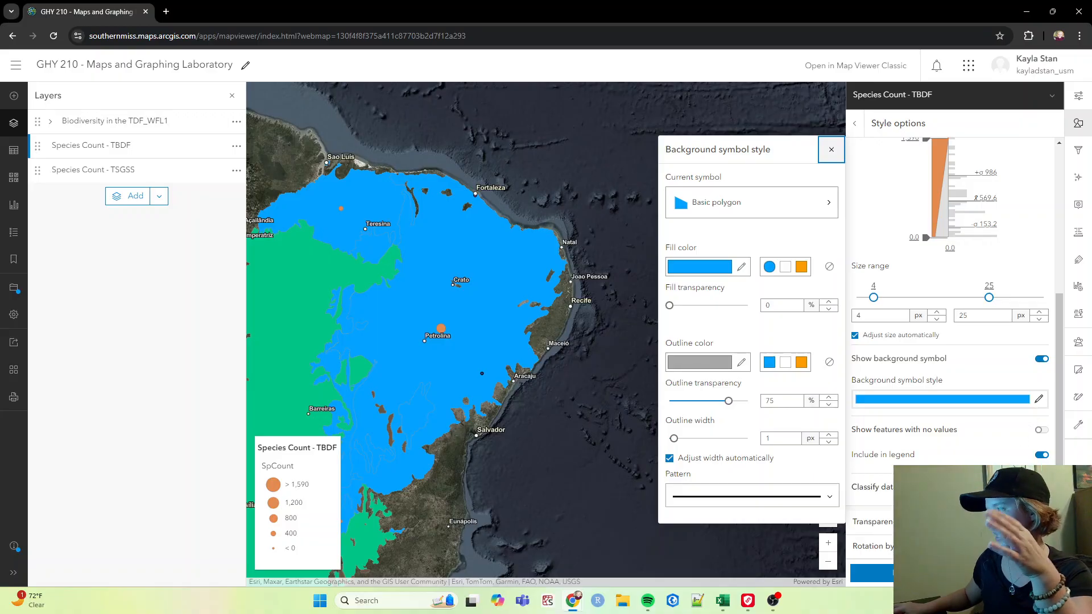
scroll(917, 196, "up", 2)
scroll(920, 368, "down", 2)
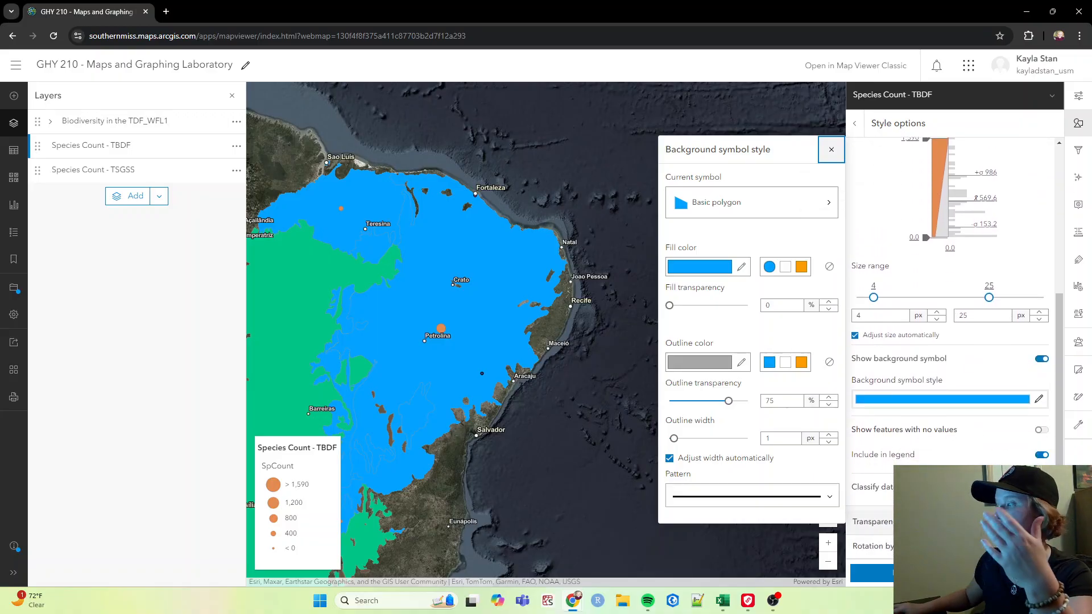
scroll(952, 434, "up", 4)
scroll(953, 434, "up", 1)
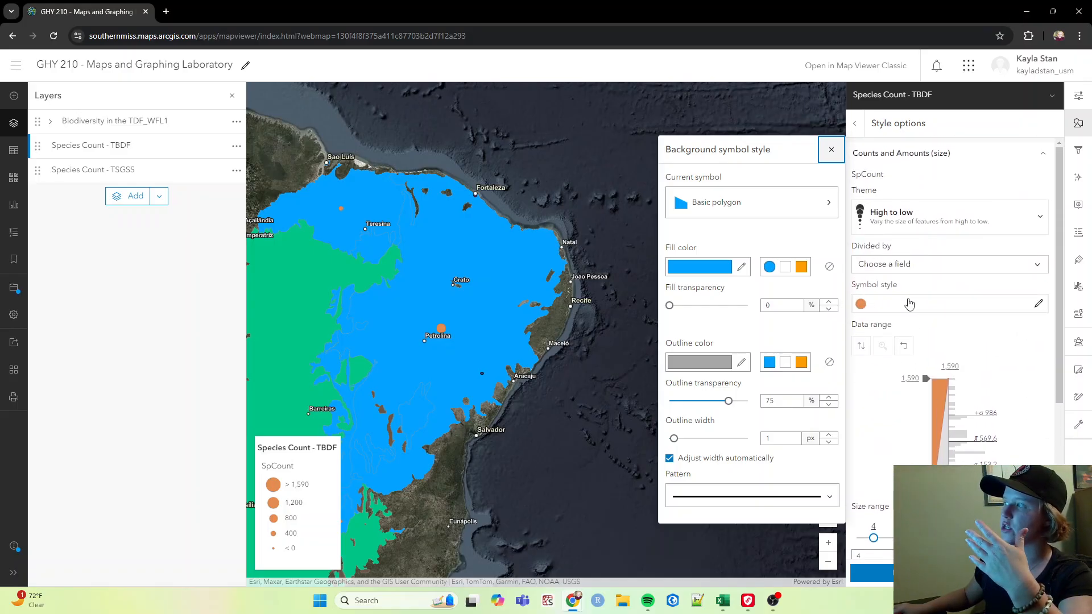
left_click(831, 154)
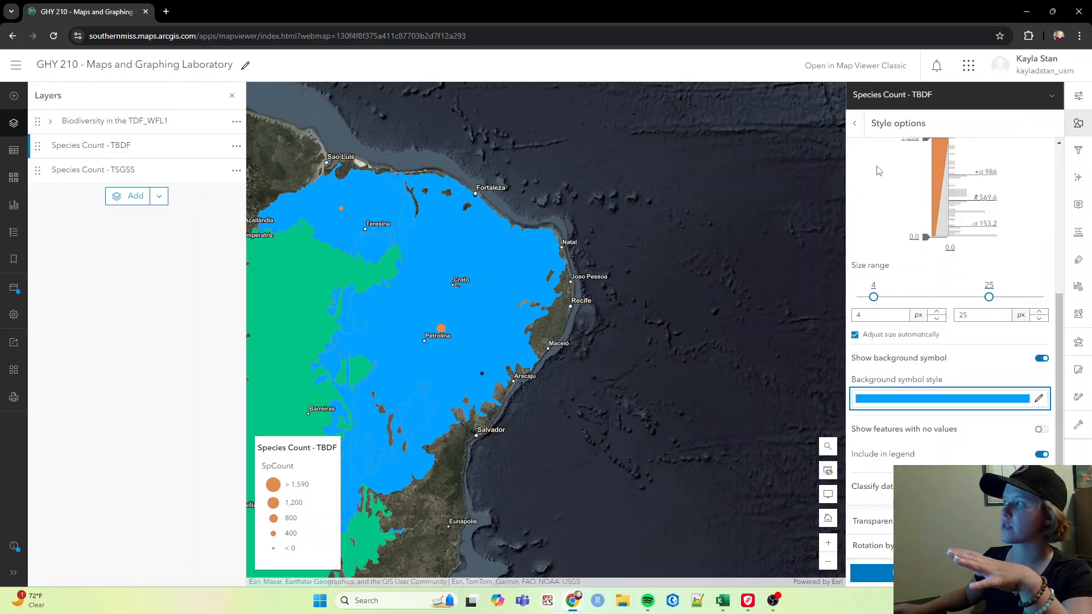
Leave the style options and apply the Color and Size style to the Species Count - TBDF layer.
left_click(855, 130)
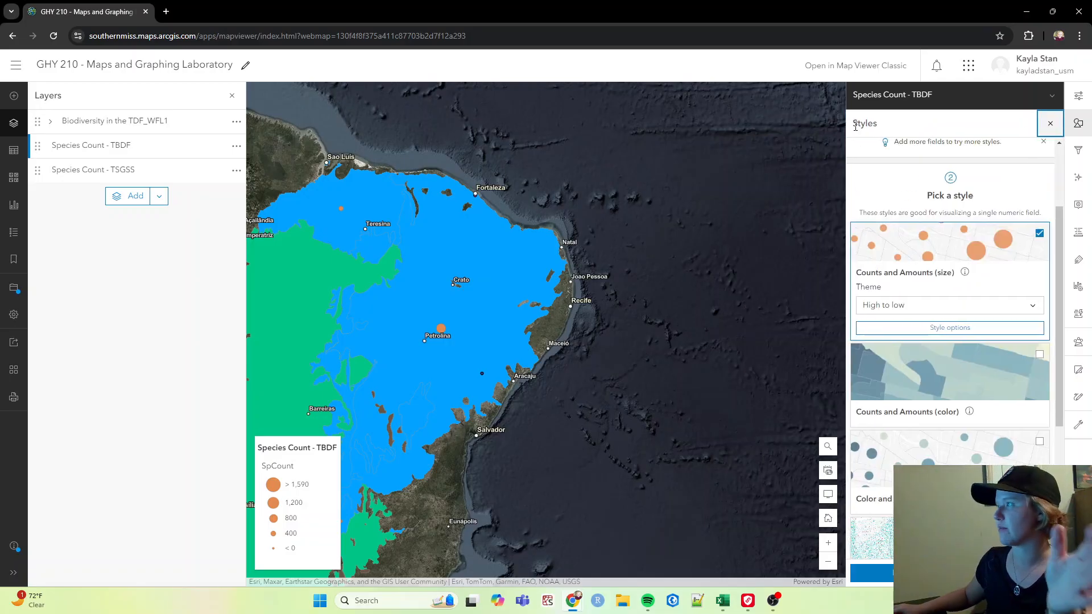
scroll(900, 403, "down", 2)
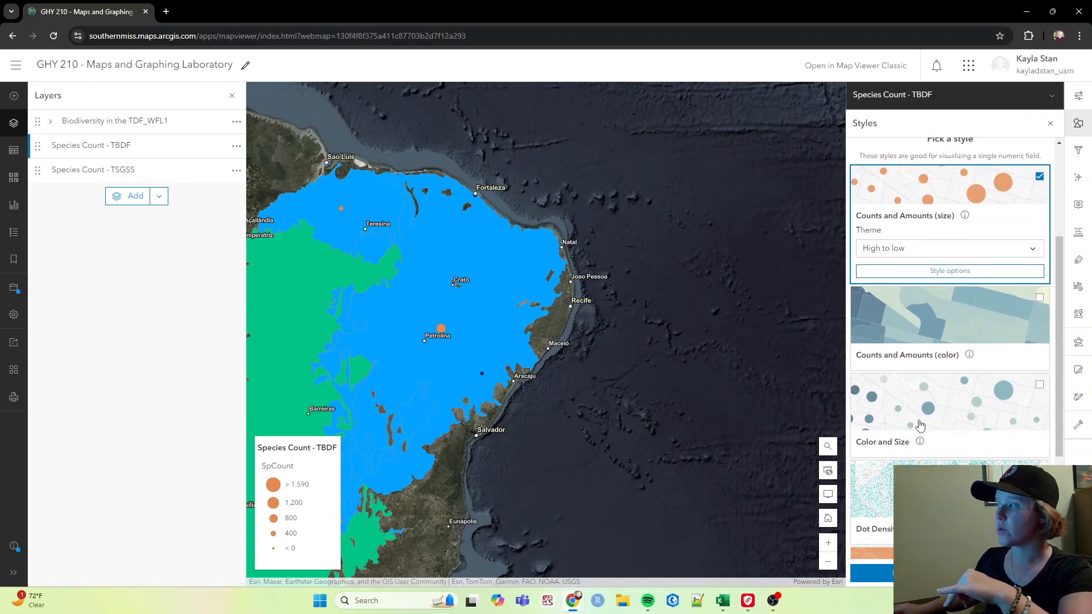
left_click(984, 428)
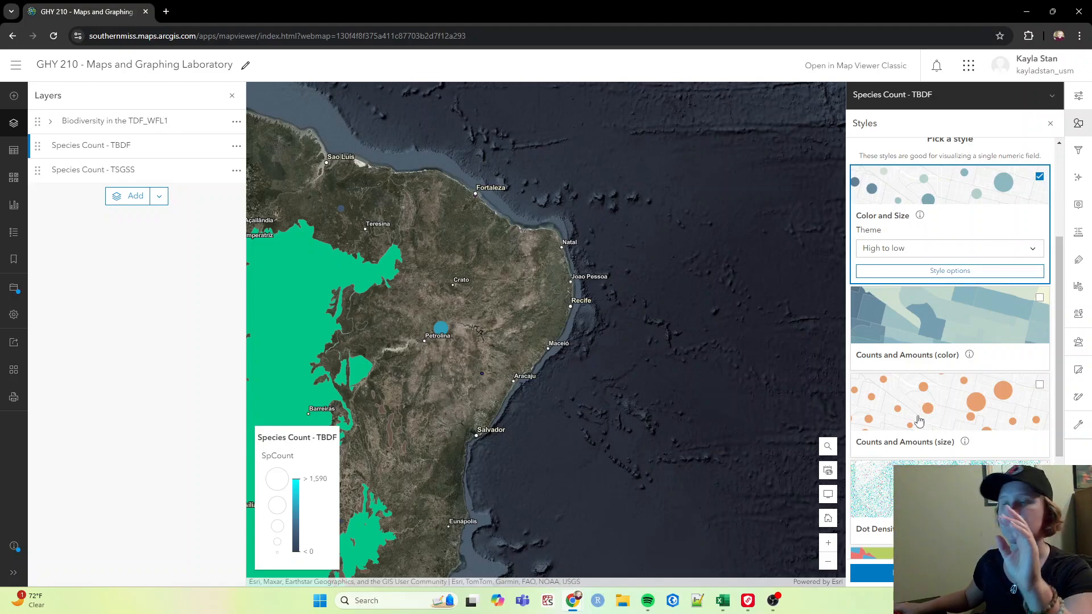
Apply the Dot Density style to the Species Count - TBDF layer and check its dot value at a near-global map scale.
scroll(887, 441, "down", 3)
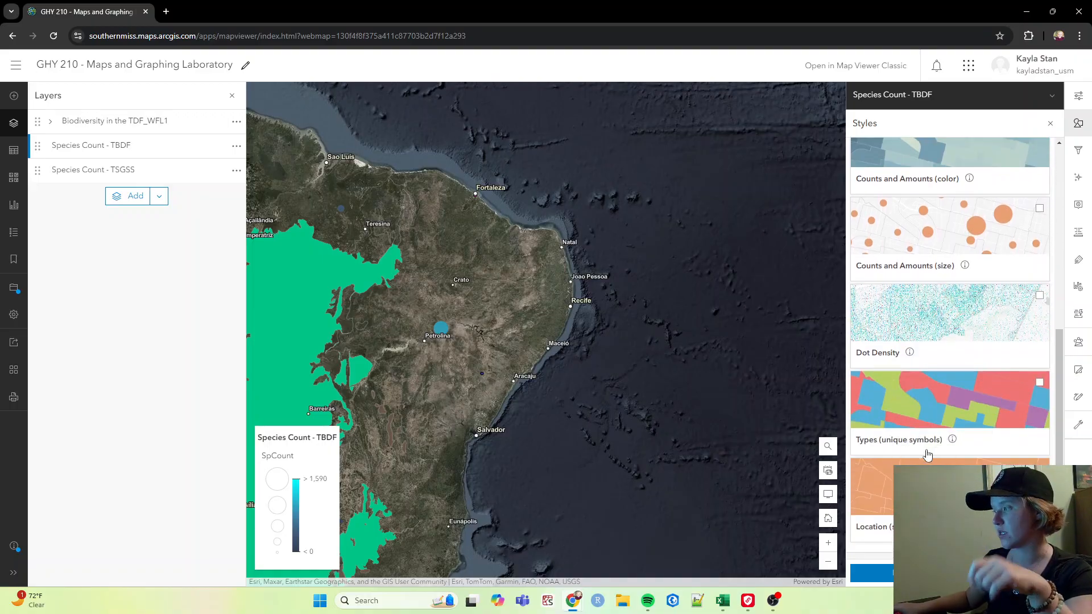
left_click(941, 337)
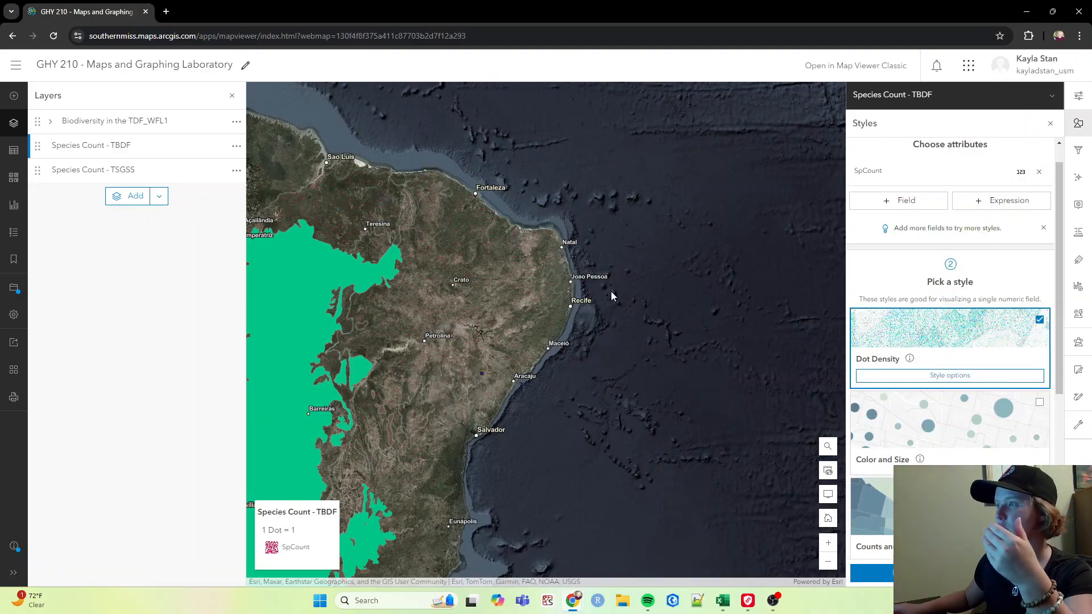
scroll(611, 292, "down", 2)
scroll(572, 316, "down", 2)
scroll(480, 288, "down", 1)
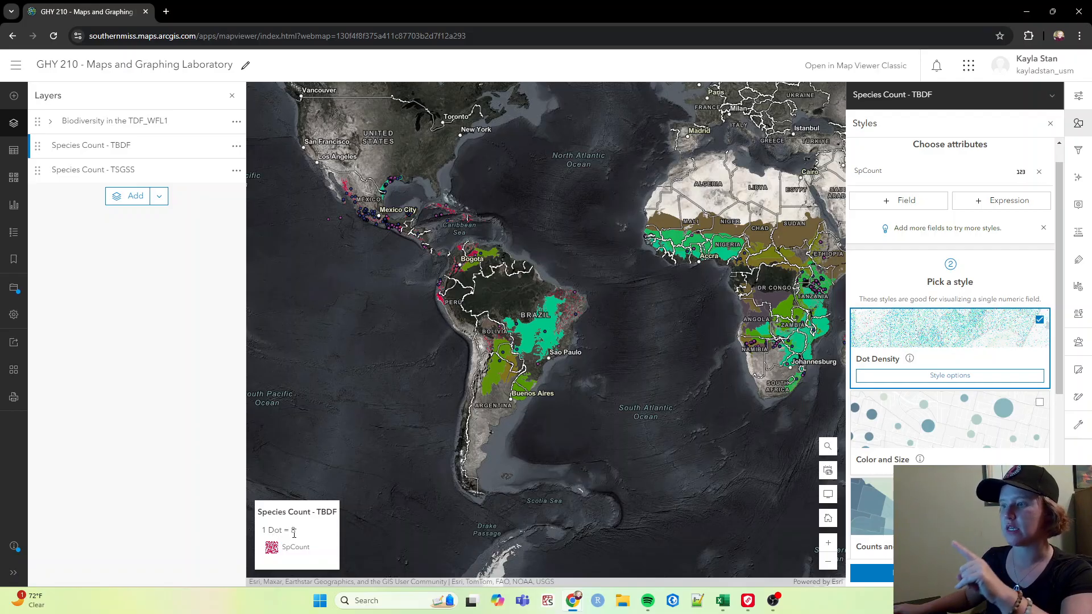
left_click_drag(301, 534, 290, 531)
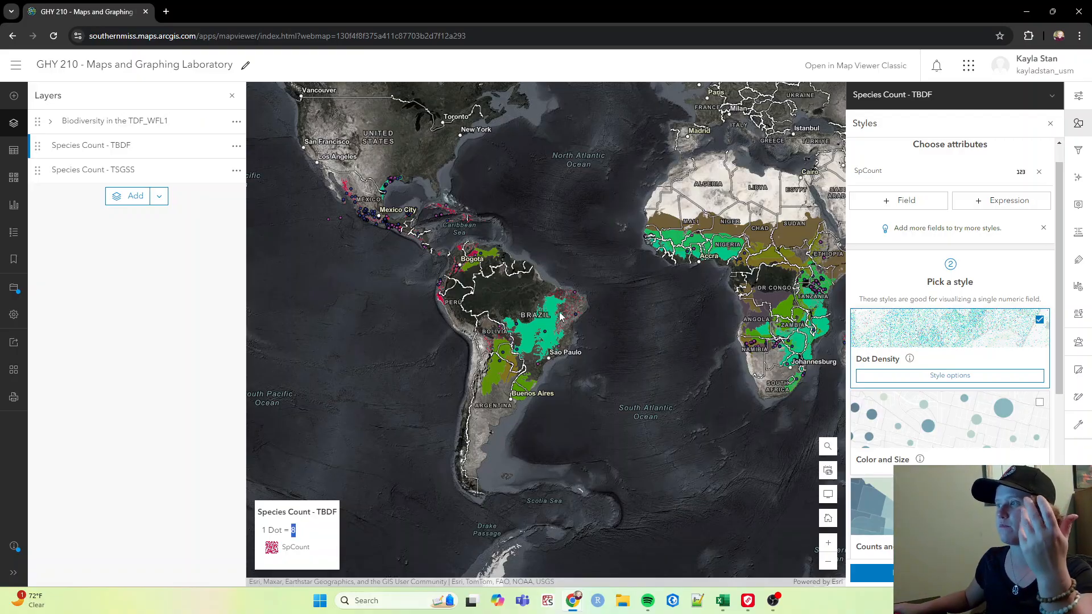
Examine how the dots and the legend's dot value of Species Count - TBDF respond to map scale, from around Petrolina out to several continents.
scroll(561, 316, "down", 5)
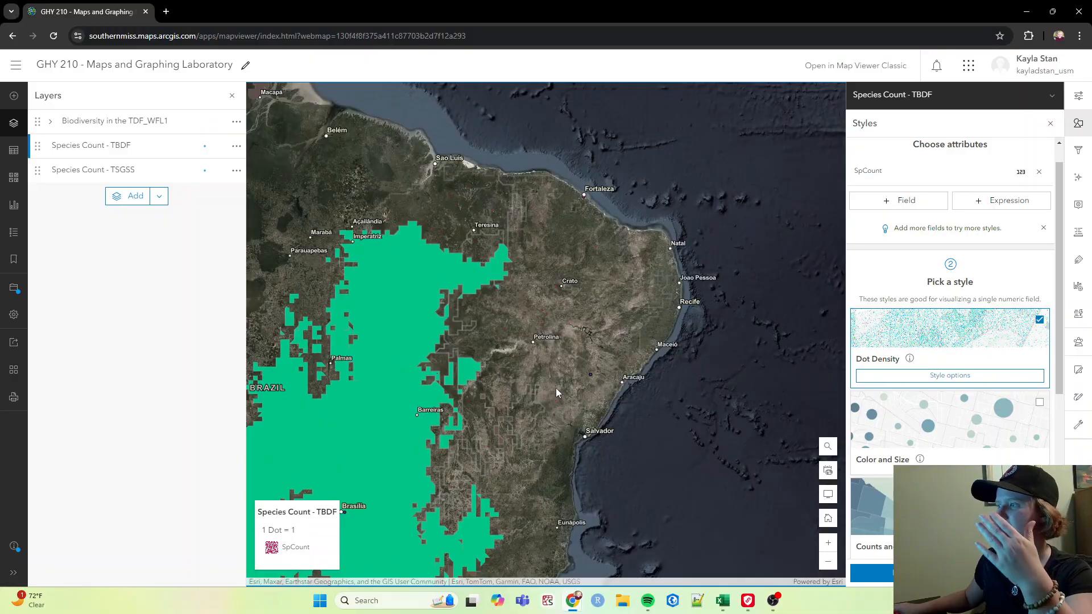
scroll(593, 381, "down", 4)
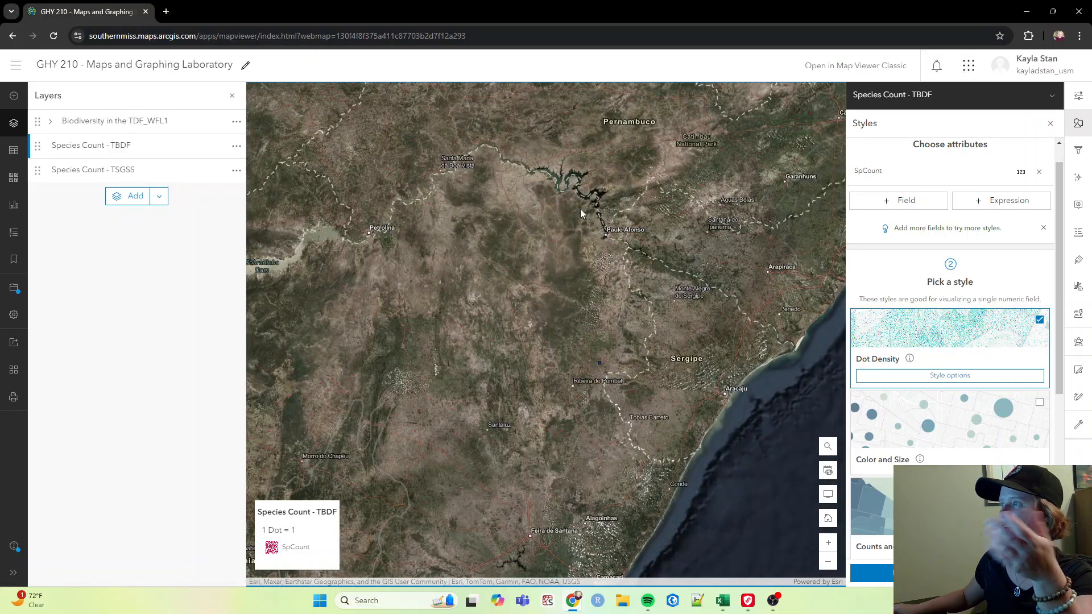
scroll(320, 226, "up", 3)
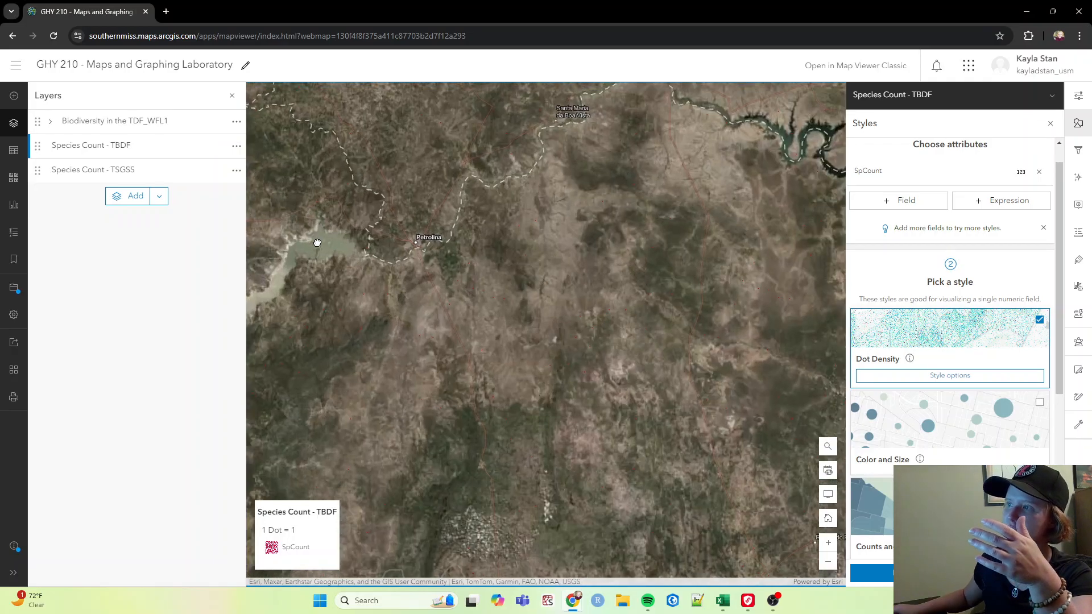
left_click_drag(322, 271, 484, 304)
scroll(484, 303, "down", 3)
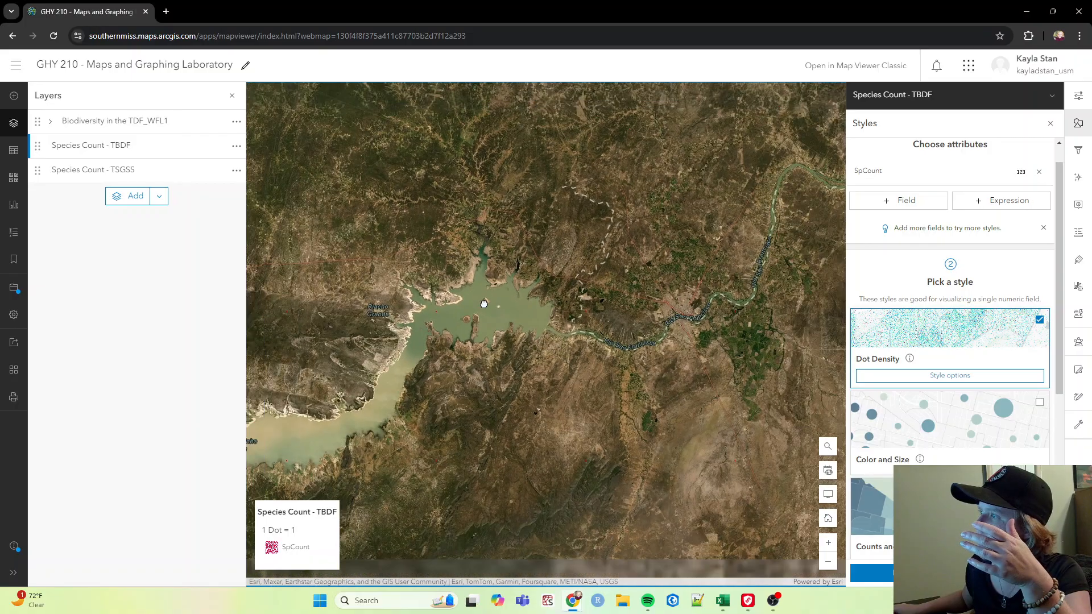
scroll(455, 321, "up", 1)
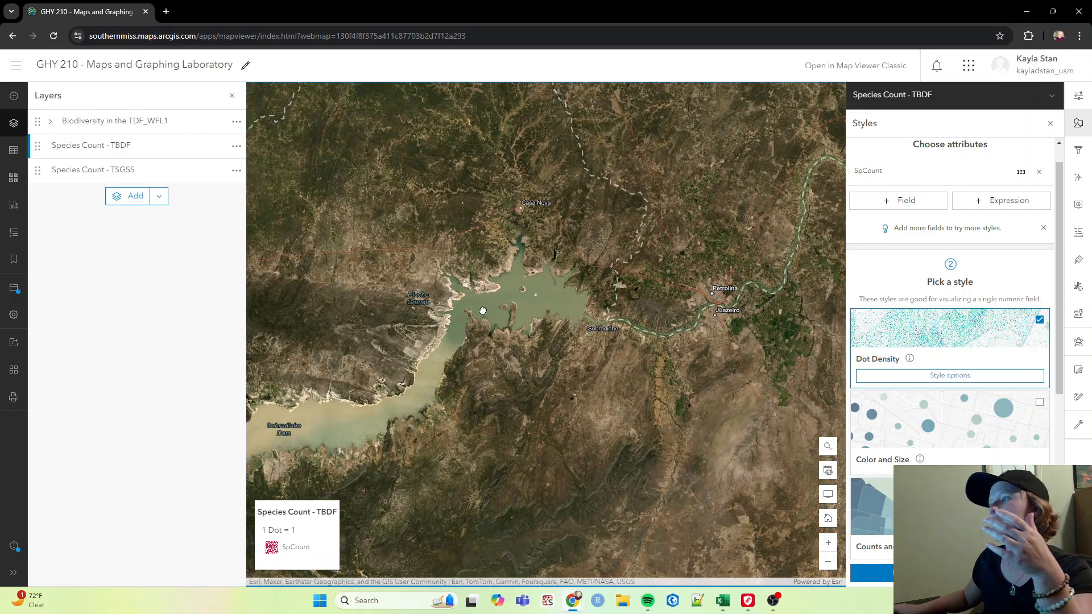
scroll(483, 312, "down", 3)
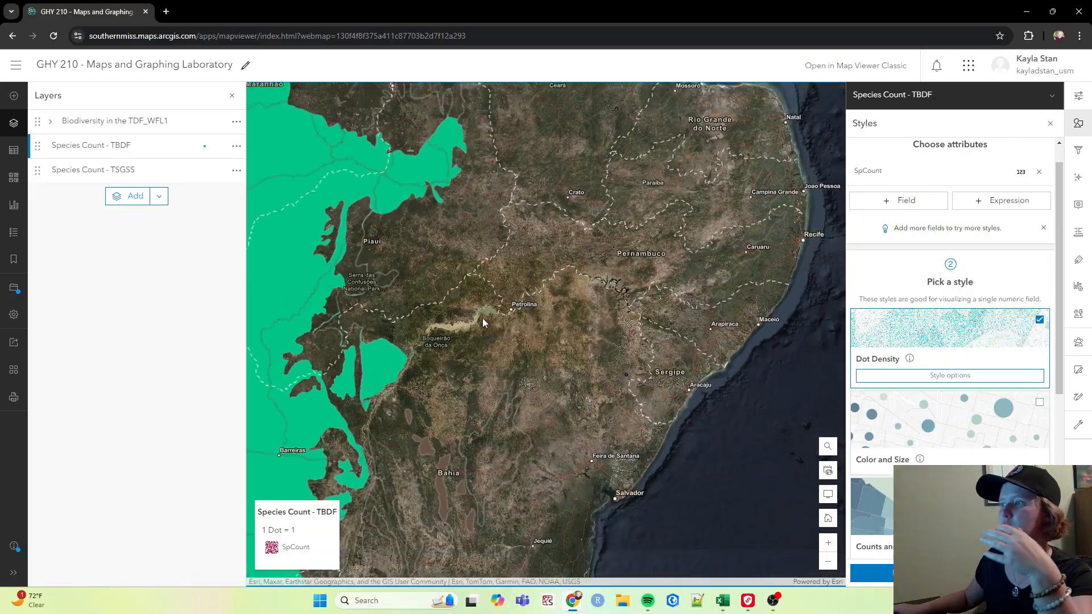
scroll(482, 314, "down", 2)
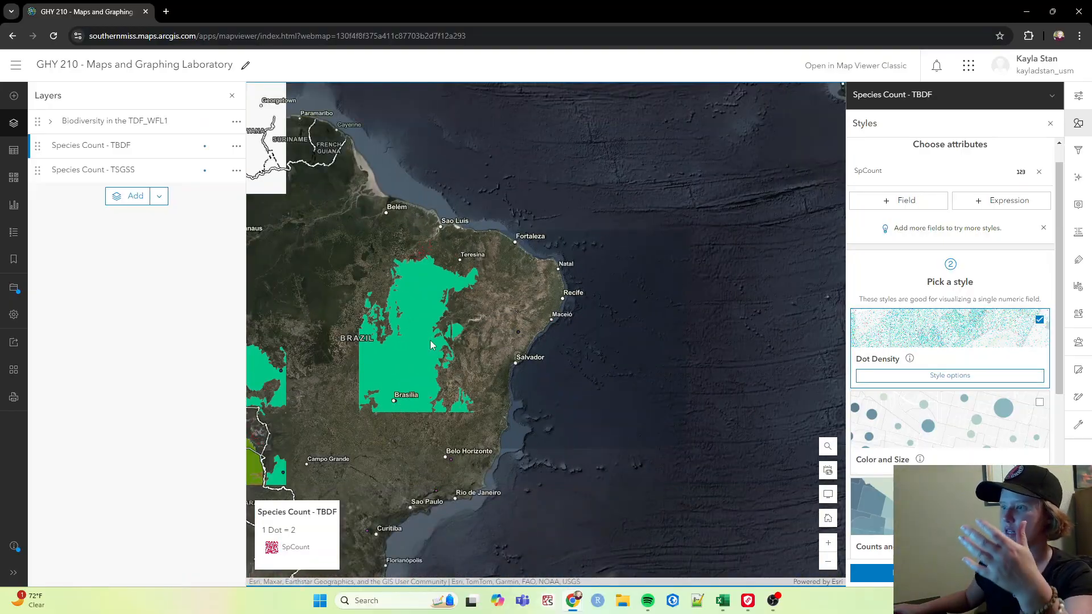
scroll(430, 341, "down", 1)
scroll(430, 340, "down", 1)
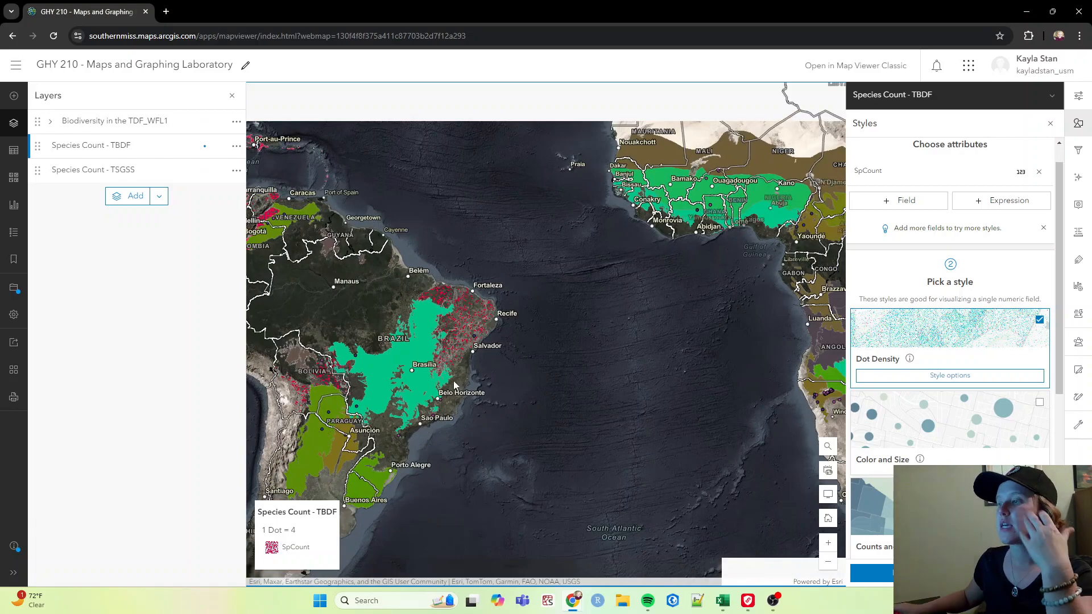
left_click_drag(430, 340, 500, 353)
scroll(499, 353, "down", 1)
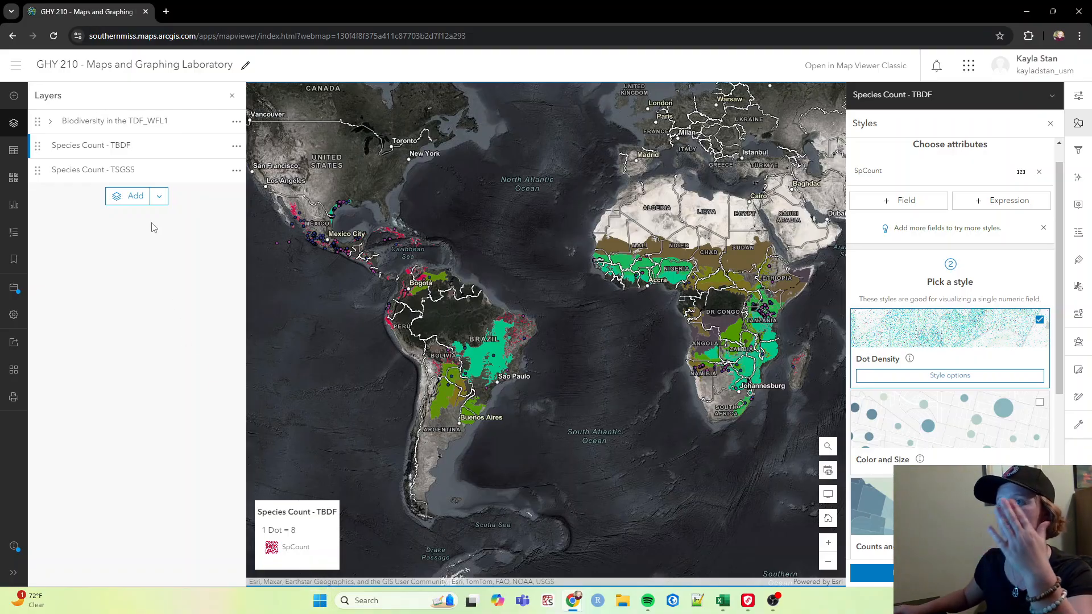
Review the sublayers of Biodiversity in the TDF_WFL1, the remaining single-field styles, and the dot density over Africa.
left_click(50, 120)
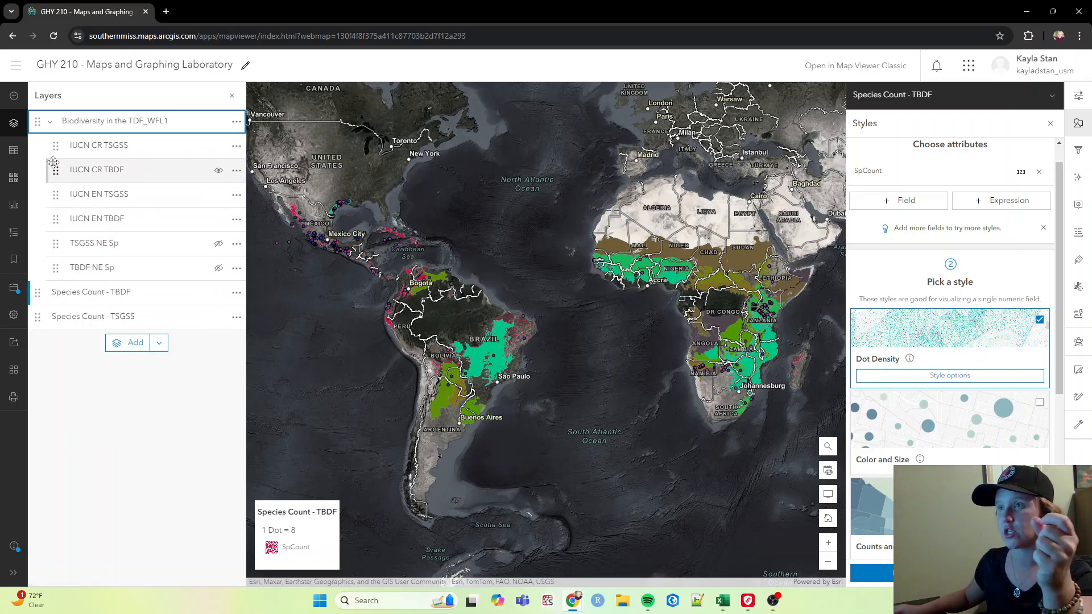
left_click(50, 121)
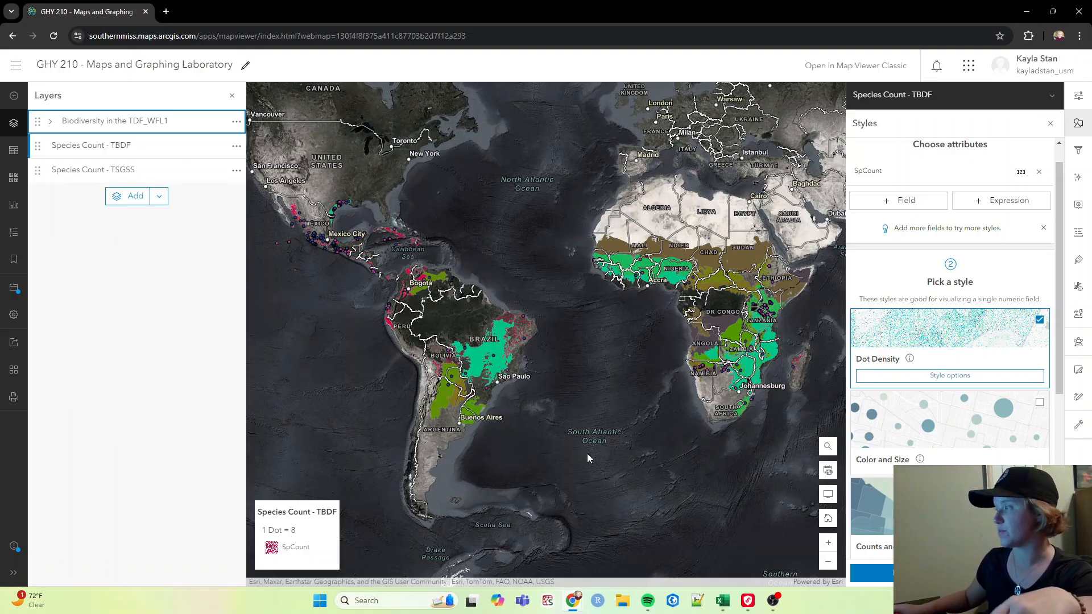
scroll(993, 443, "down", 2)
scroll(973, 422, "down", 2)
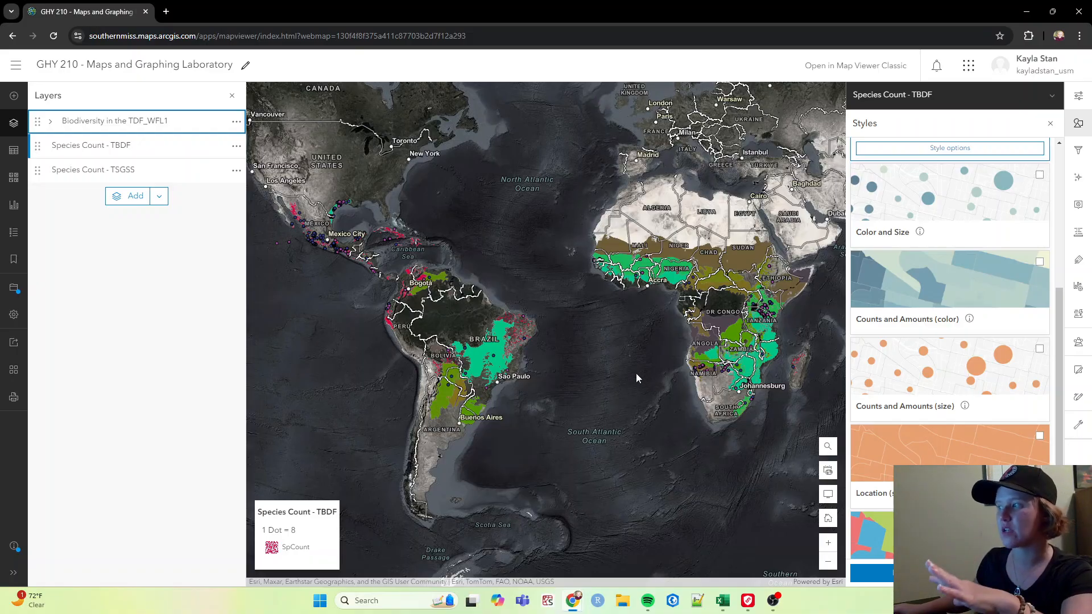
scroll(974, 384, "down", 1)
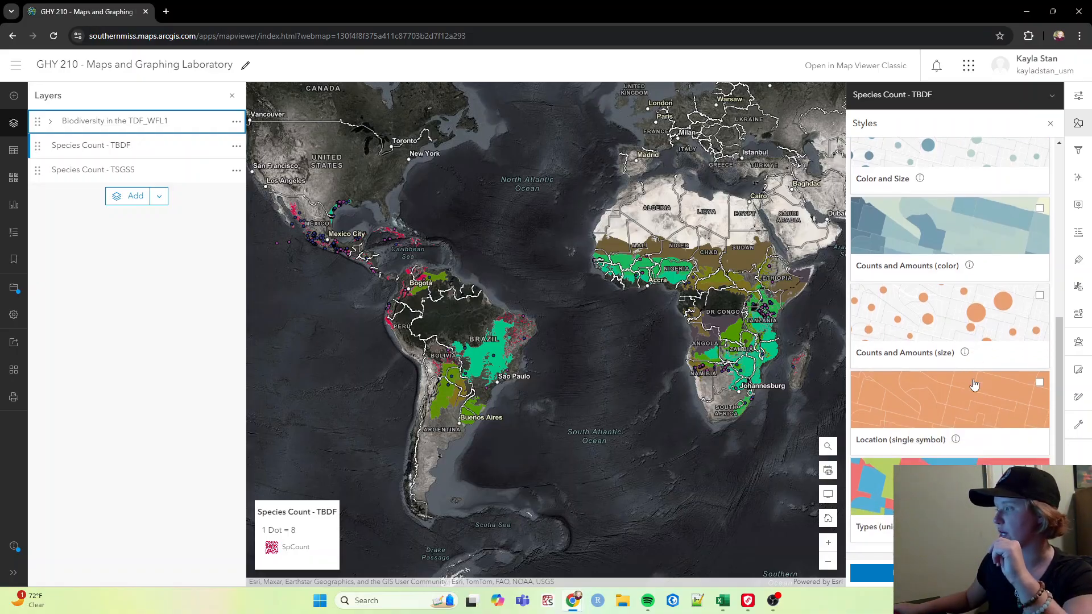
scroll(922, 392, "up", 2)
scroll(922, 404, "down", 2)
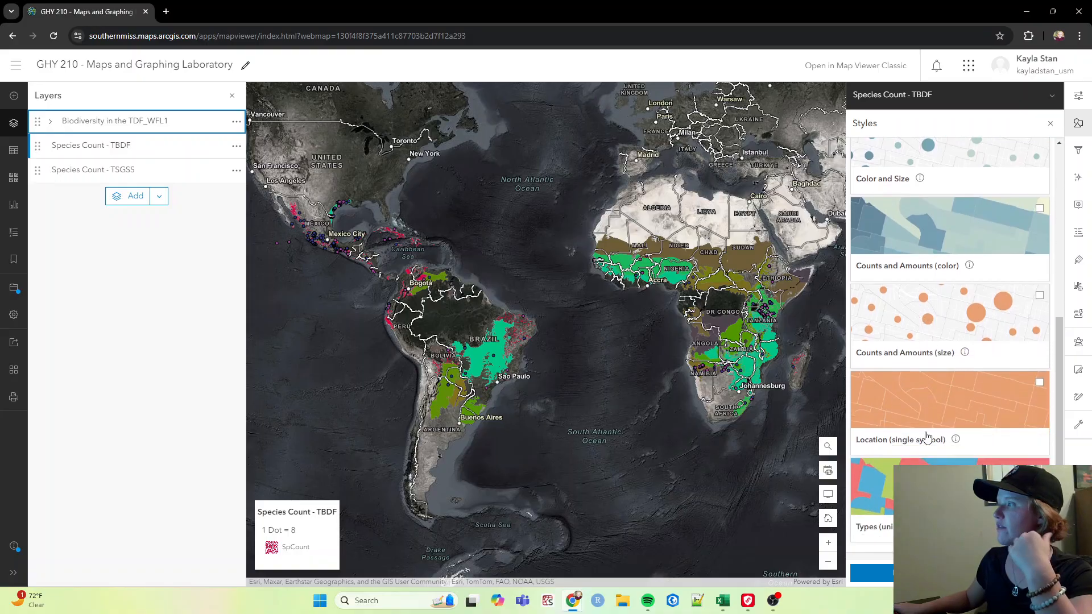
scroll(924, 398, "up", 4)
scroll(921, 330, "down", 4)
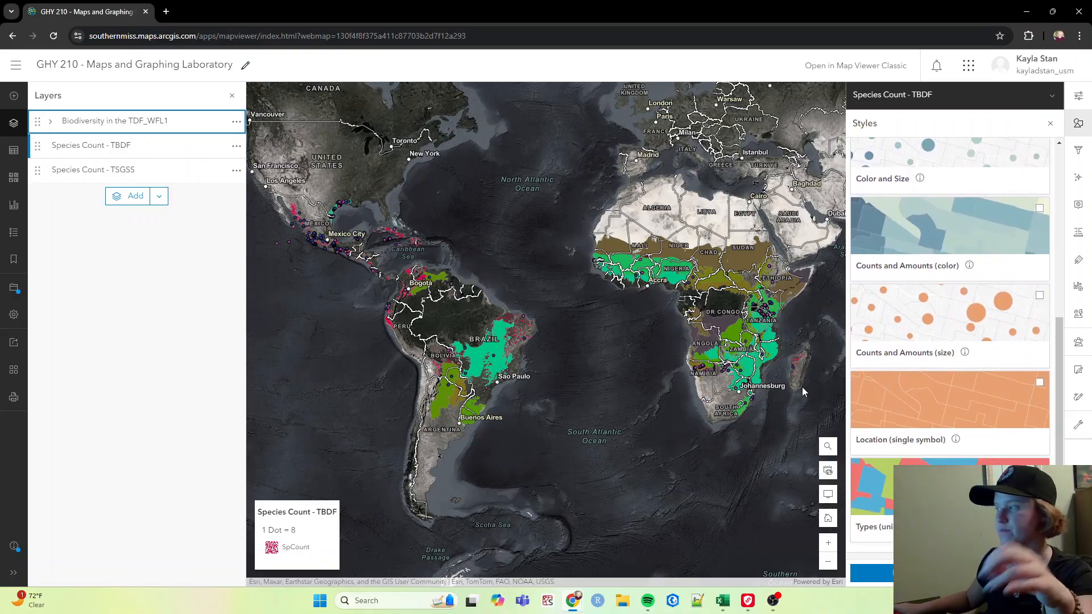
scroll(802, 392, "up", 1)
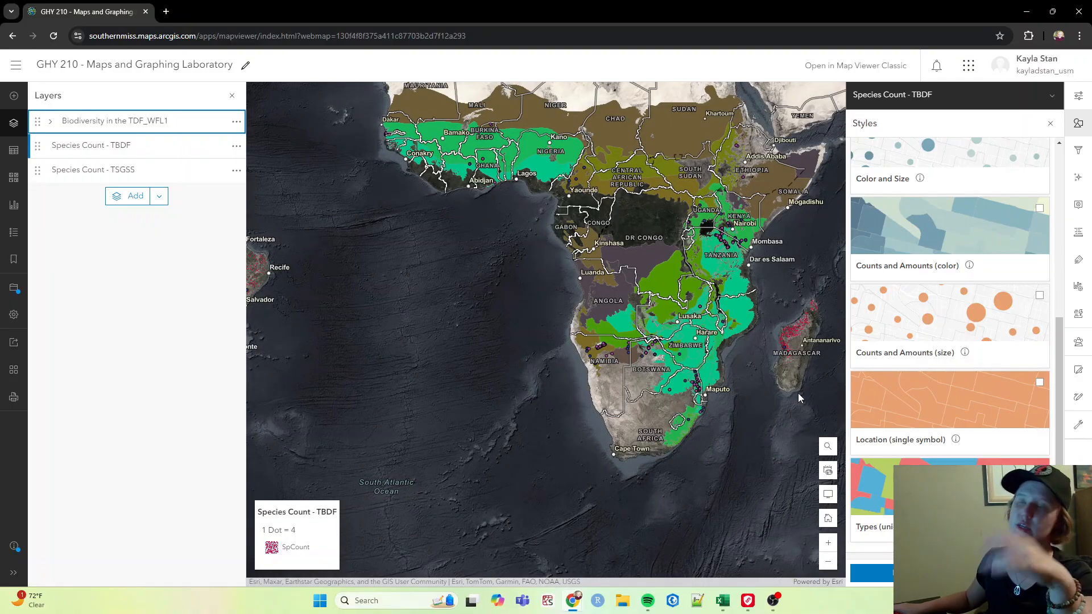
Add the PerPA field as a second style attribute alongside SpCount for the Species Count - TBDF layer.
scroll(906, 295, "up", 4)
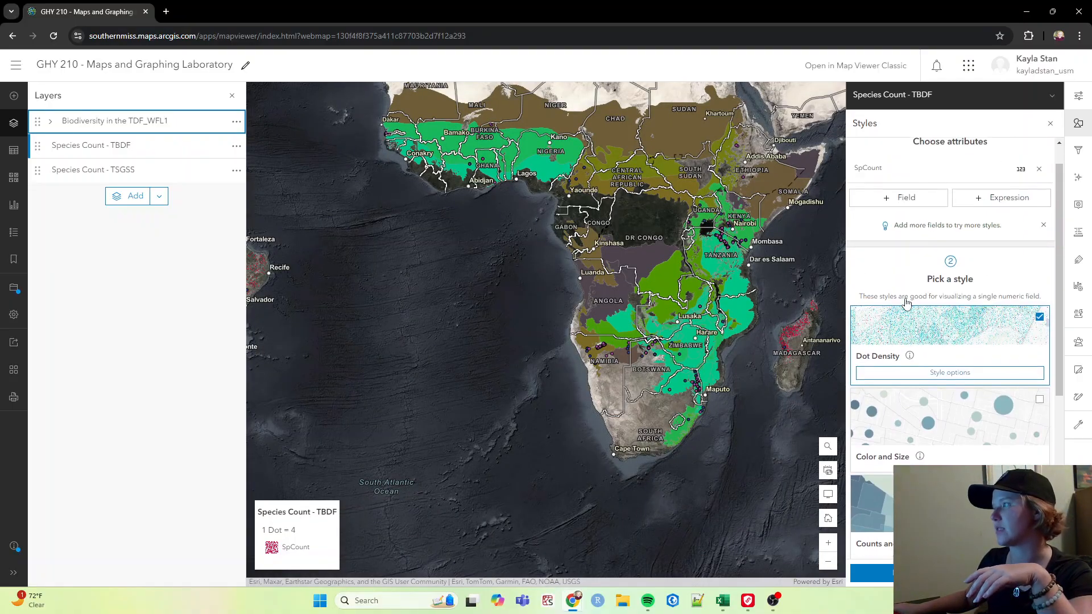
left_click(909, 228)
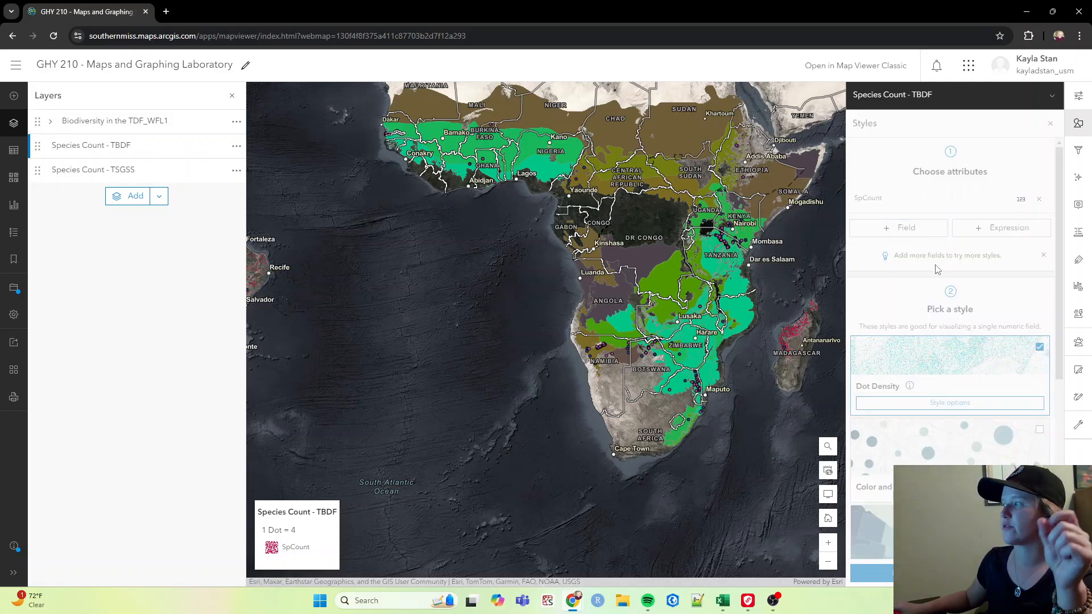
scroll(926, 292, "down", 5)
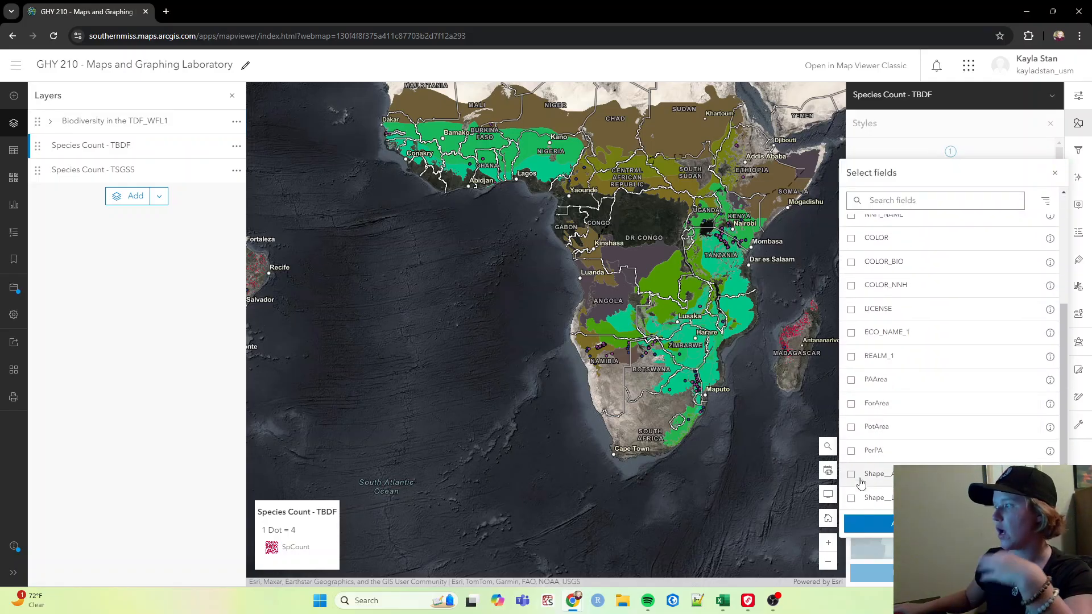
left_click(853, 451)
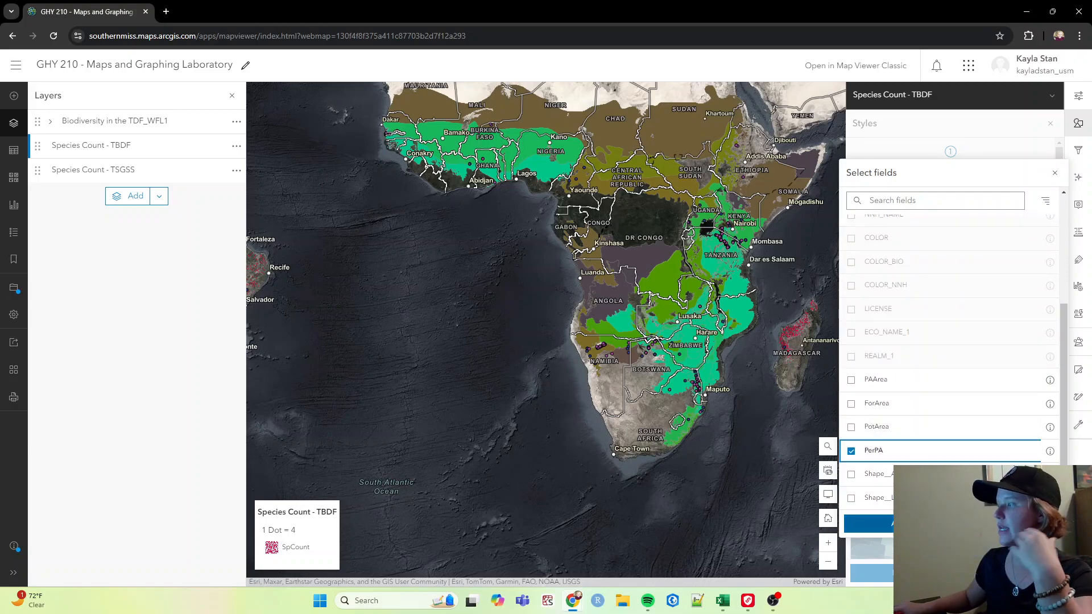
left_click(869, 523)
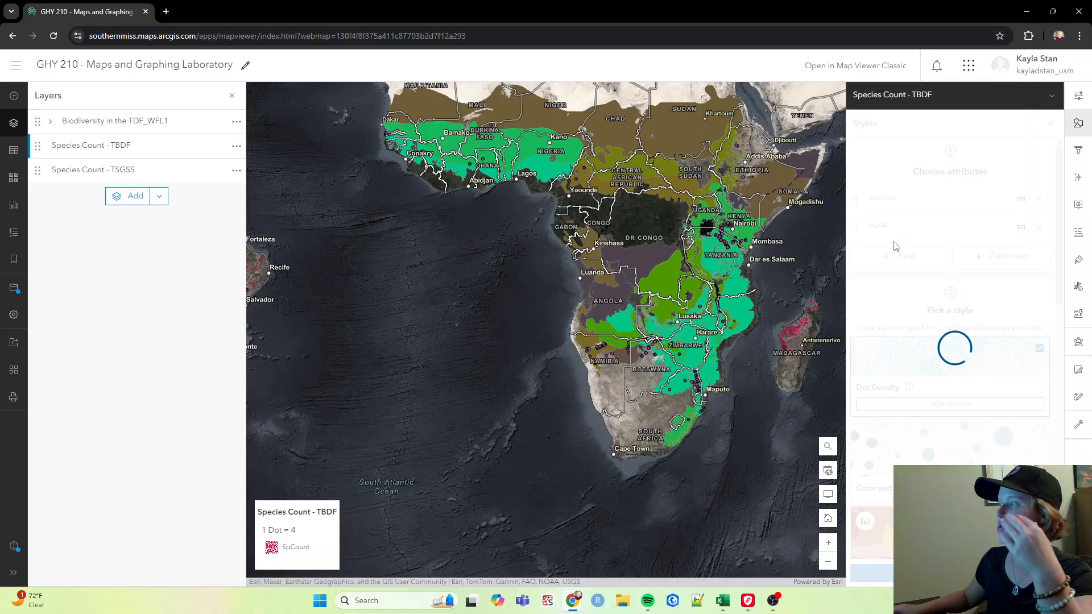
Look through the styles for multiple numeric fields and apply Compare A to B to SpCount and PerPA.
scroll(913, 341, "down", 2)
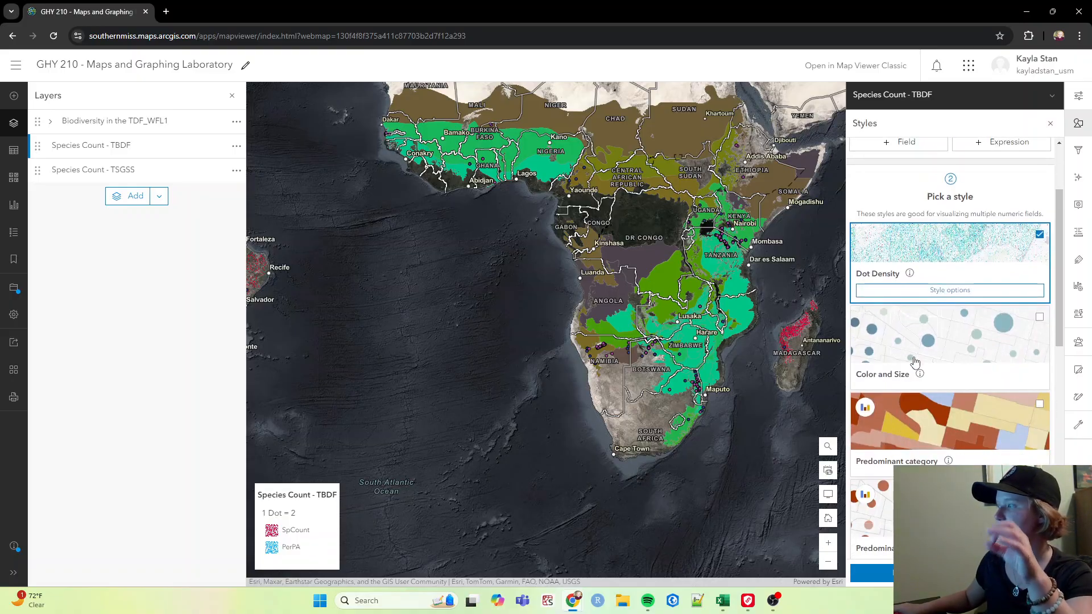
scroll(904, 310, "down", 3)
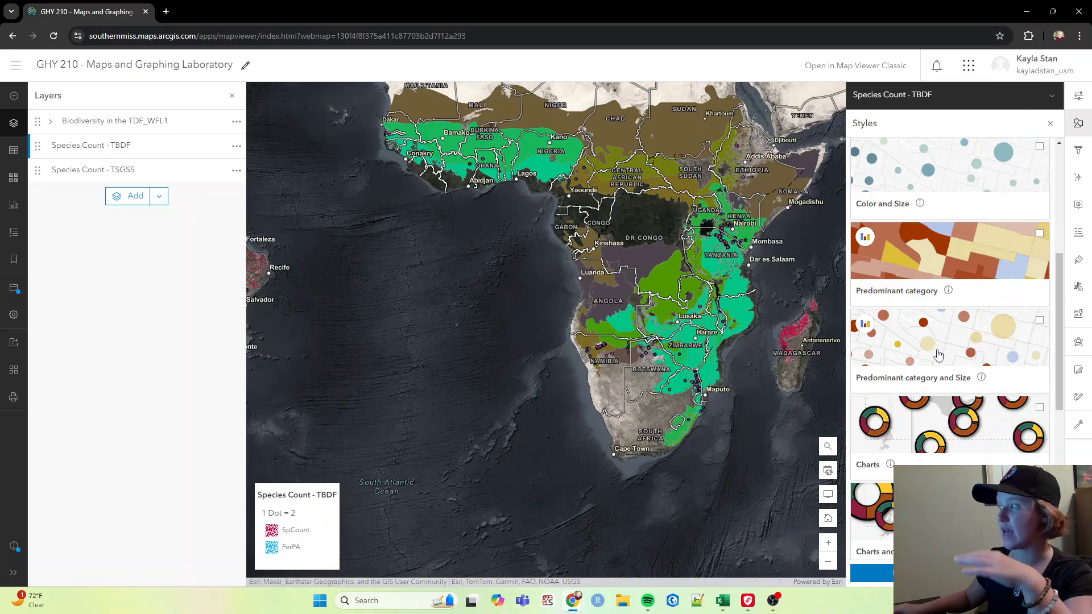
scroll(930, 348, "down", 1)
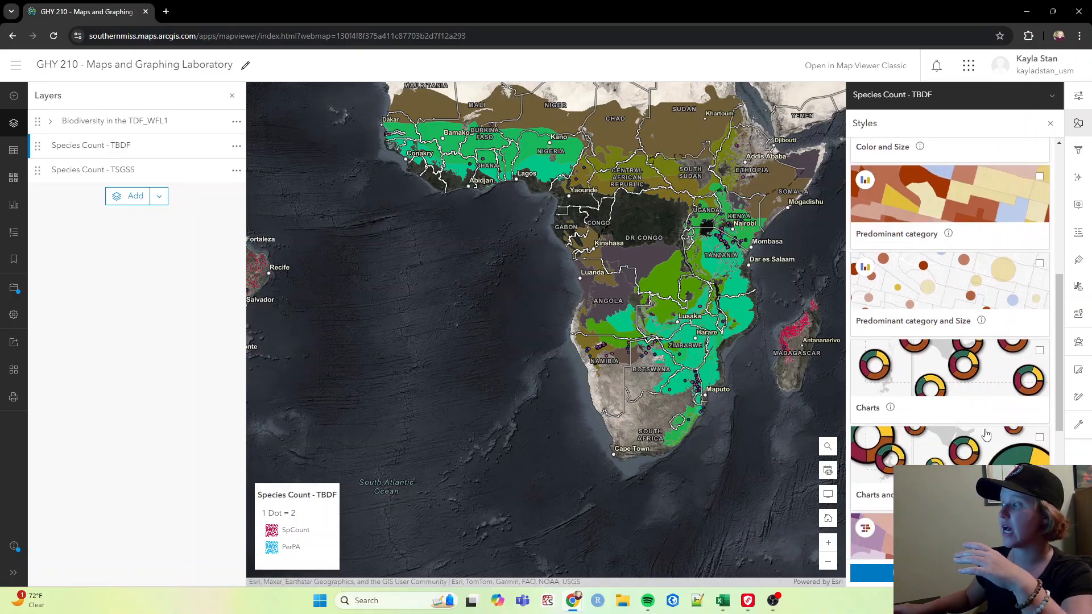
scroll(953, 363, "down", 2)
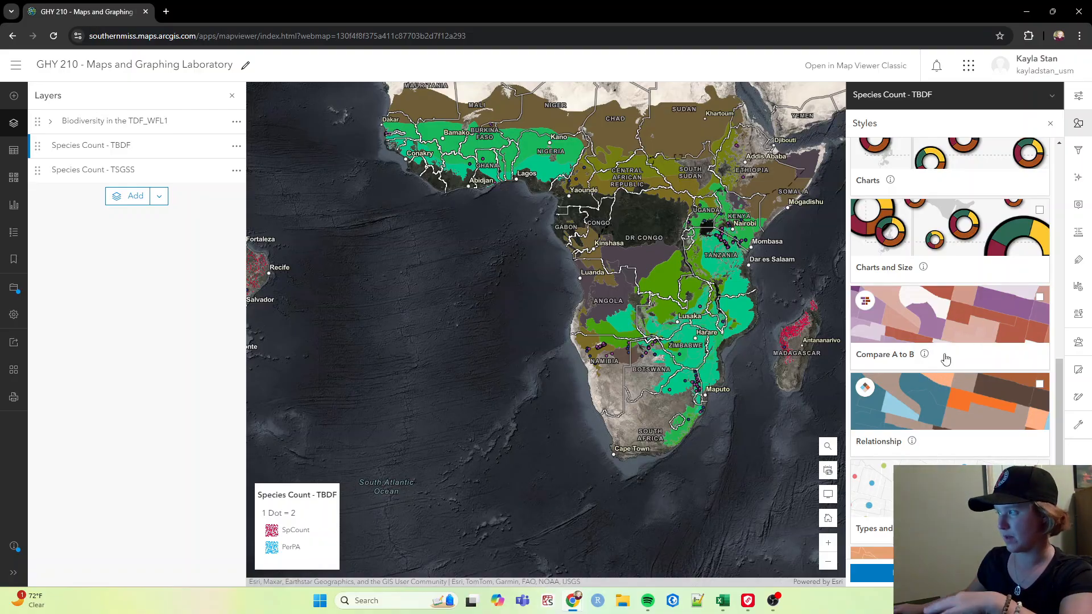
scroll(1032, 361, "down", 2)
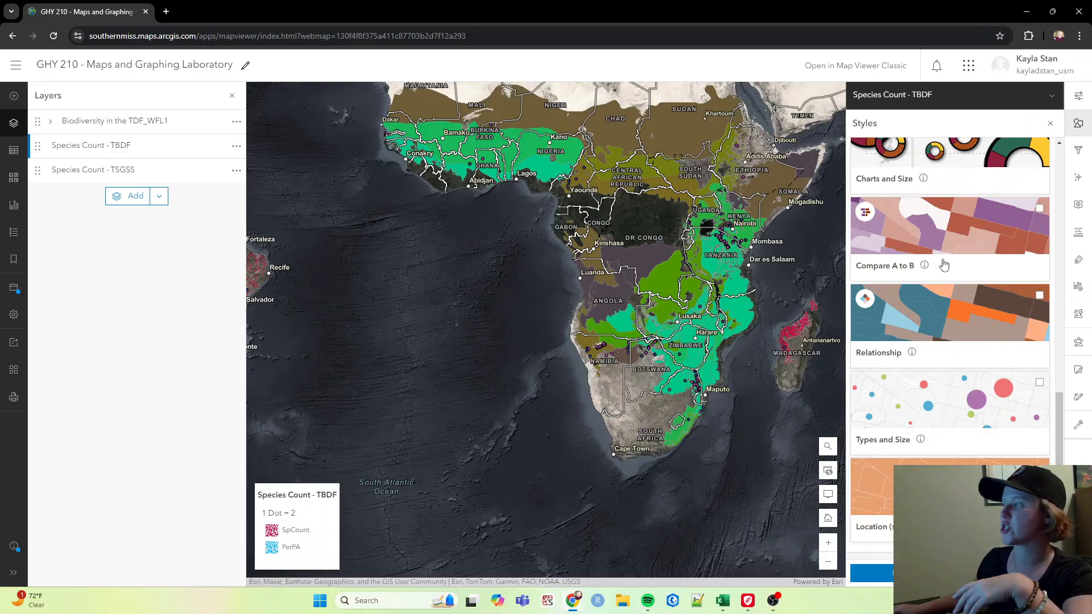
scroll(969, 435, "up", 3)
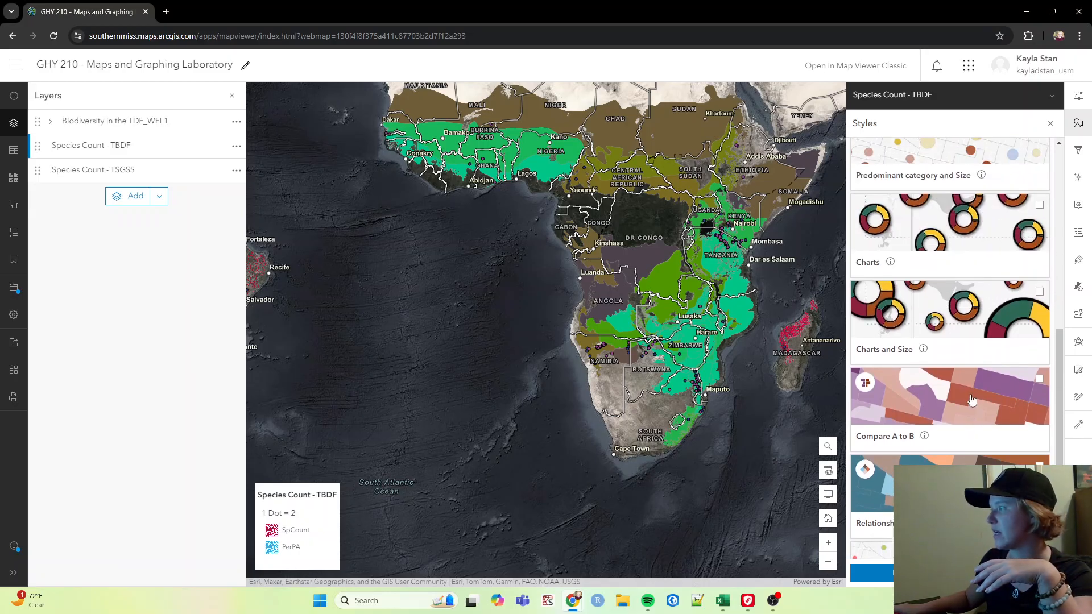
left_click(977, 404)
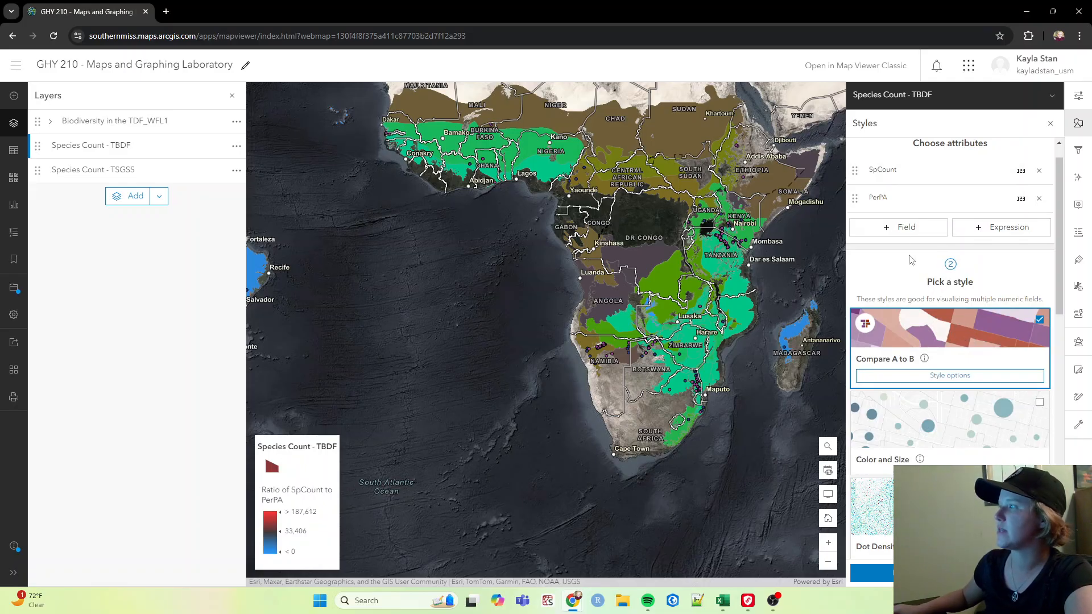
Recolor the Compare A to B style of Species Count - TBDF with the yellow-to-turquoise color ramp and finish the styling.
left_click(965, 377)
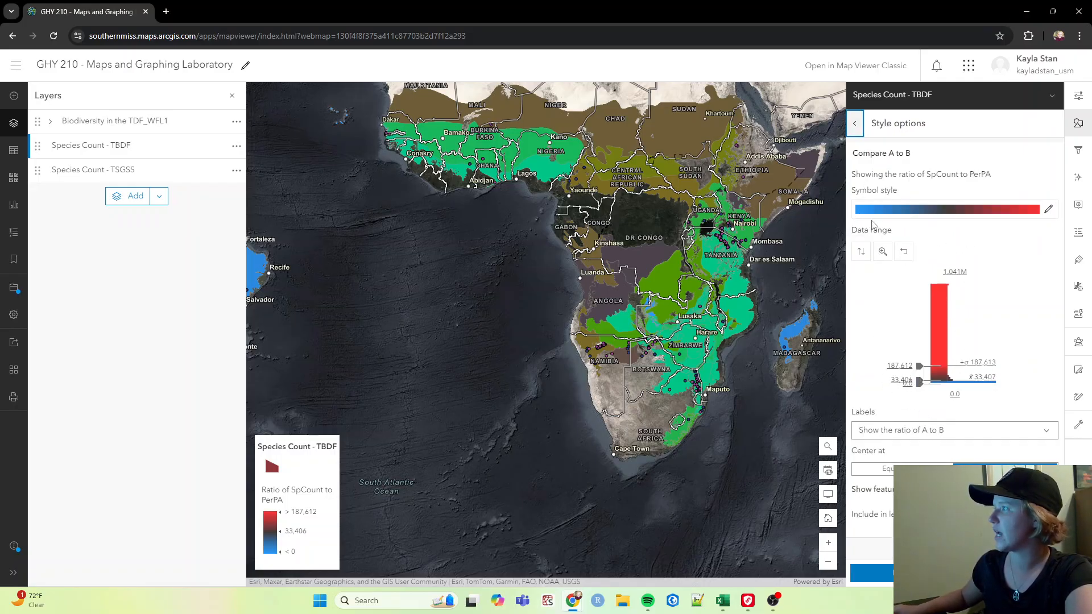
left_click(1047, 210)
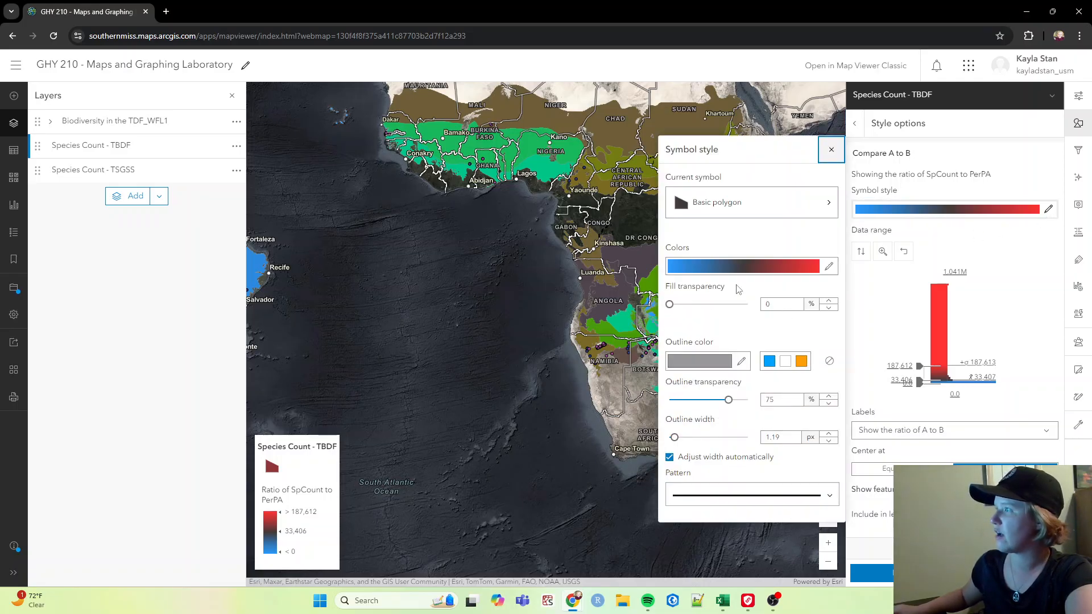
left_click(829, 266)
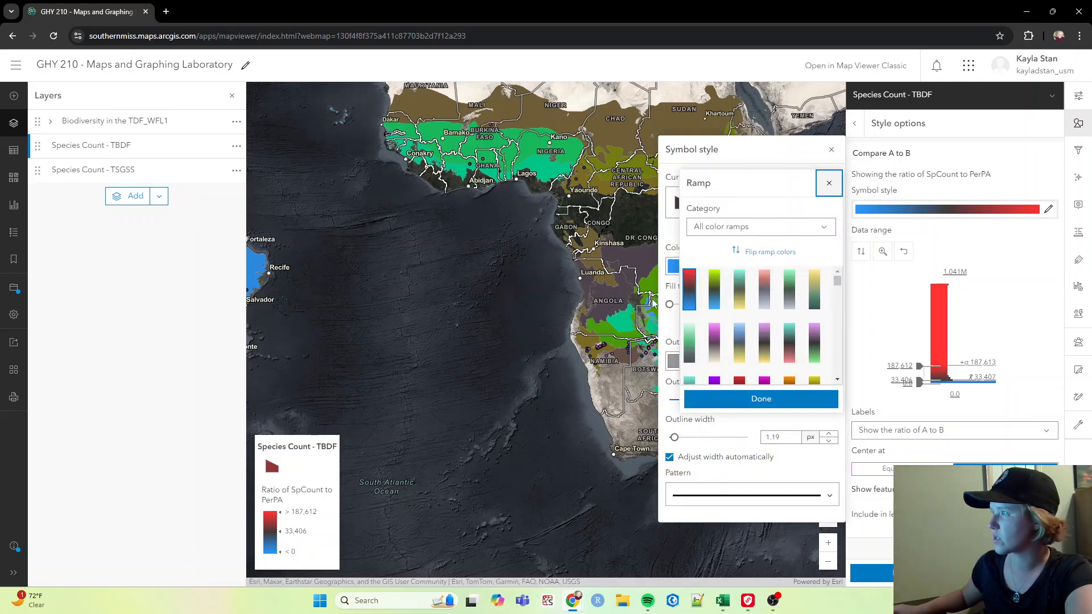
left_click(715, 289)
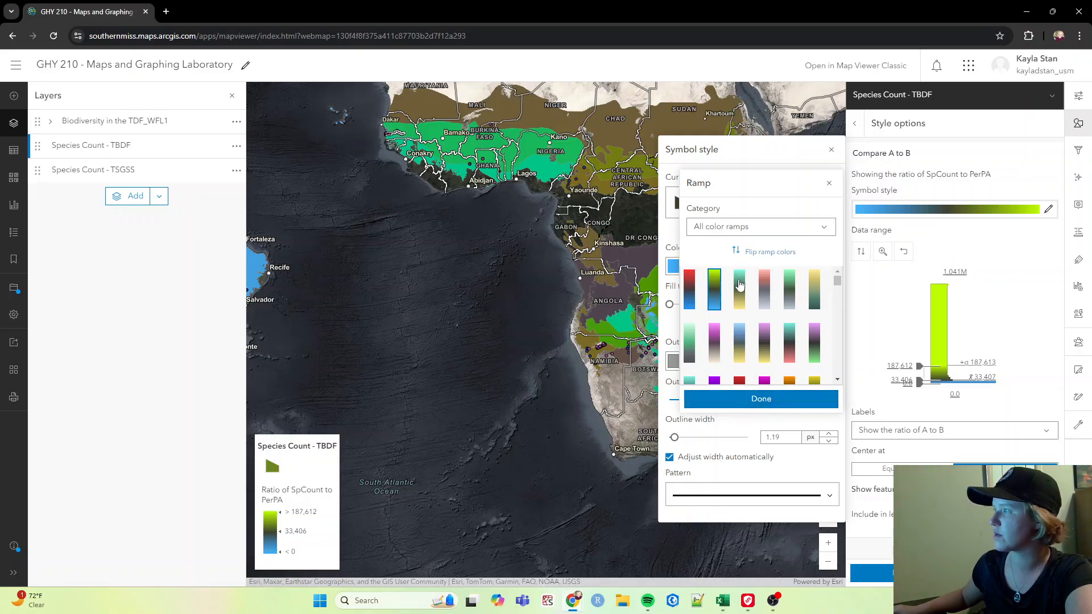
left_click(743, 285)
left_click(756, 400)
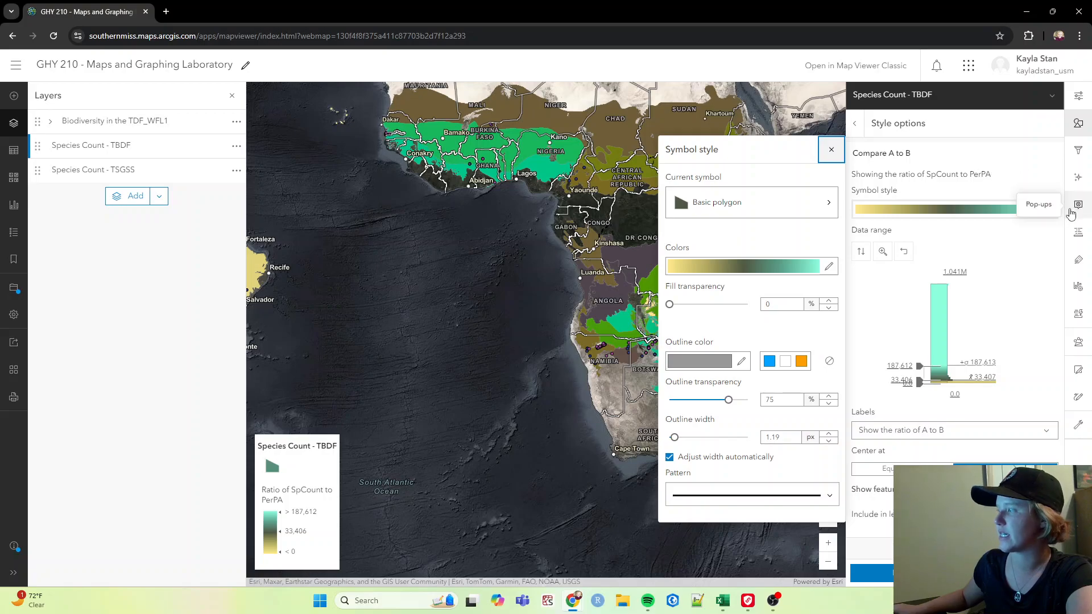
left_click(832, 150)
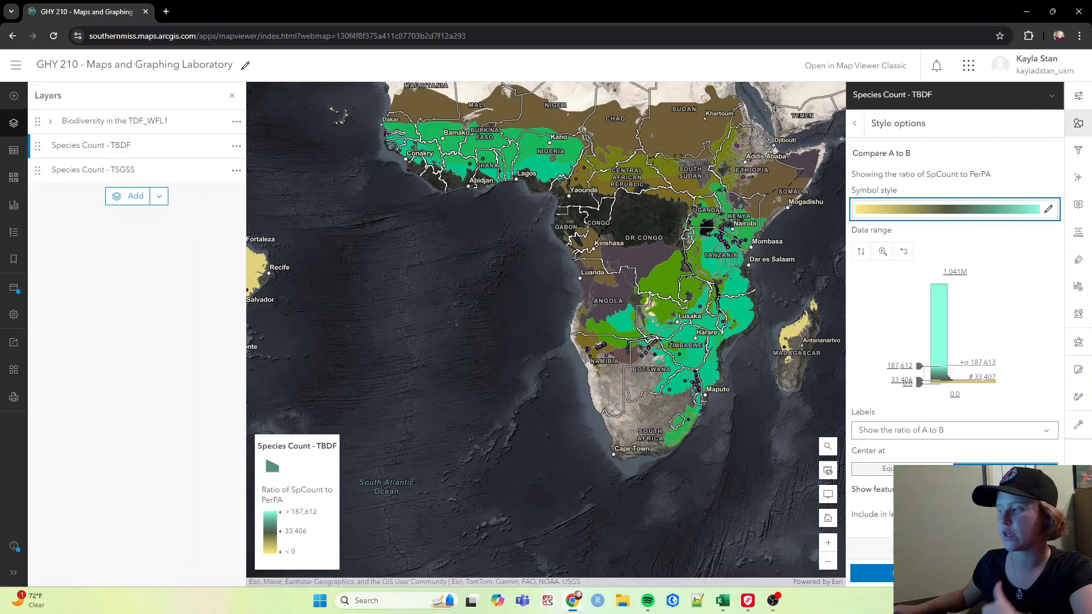
left_click(872, 573)
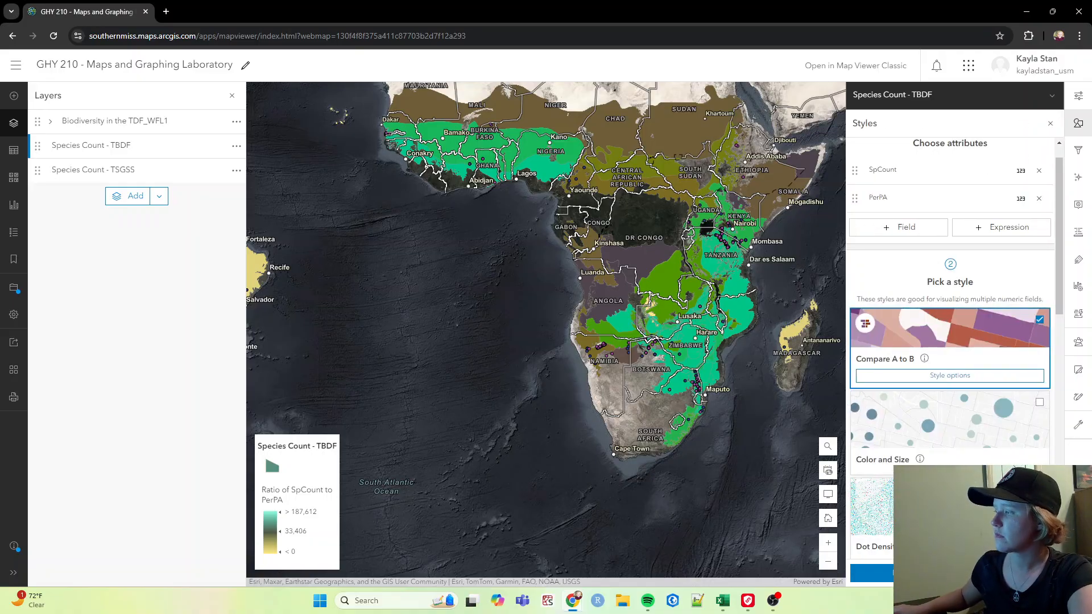
left_click(872, 573)
scroll(671, 443, "down", 5)
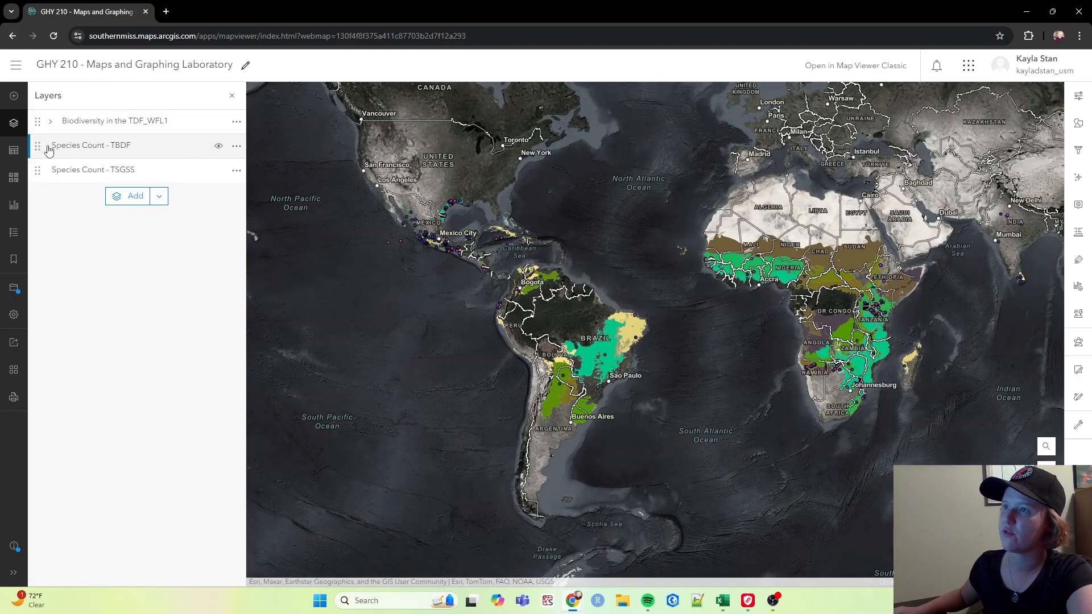
Expand the Biodiversity in the TDF_WFL1 group and select its IUCN CR TSGSS sublayer to show its properties.
left_click(80, 147)
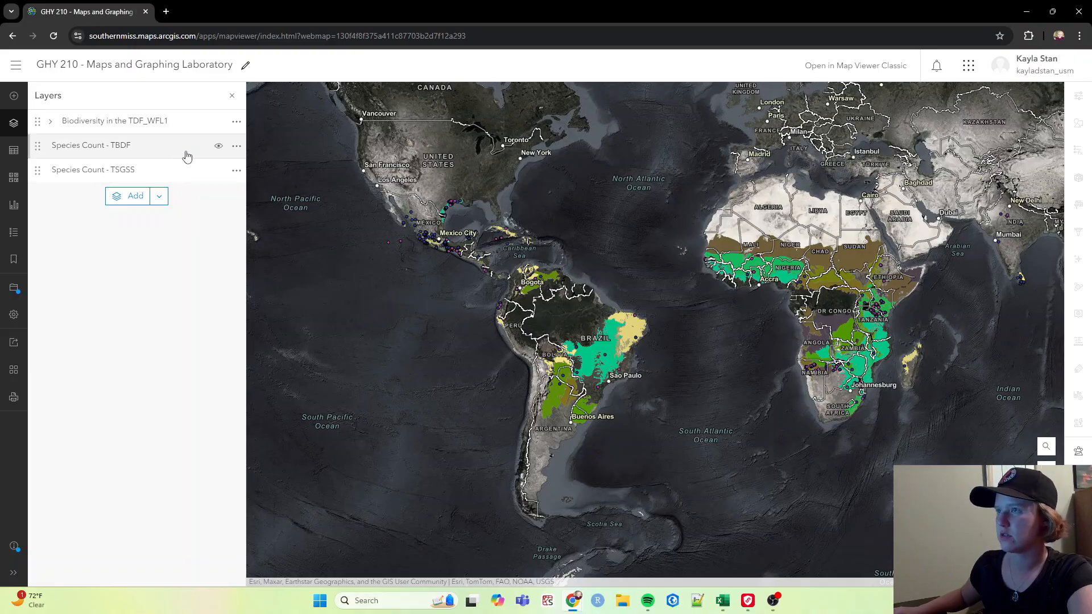
left_click(237, 146)
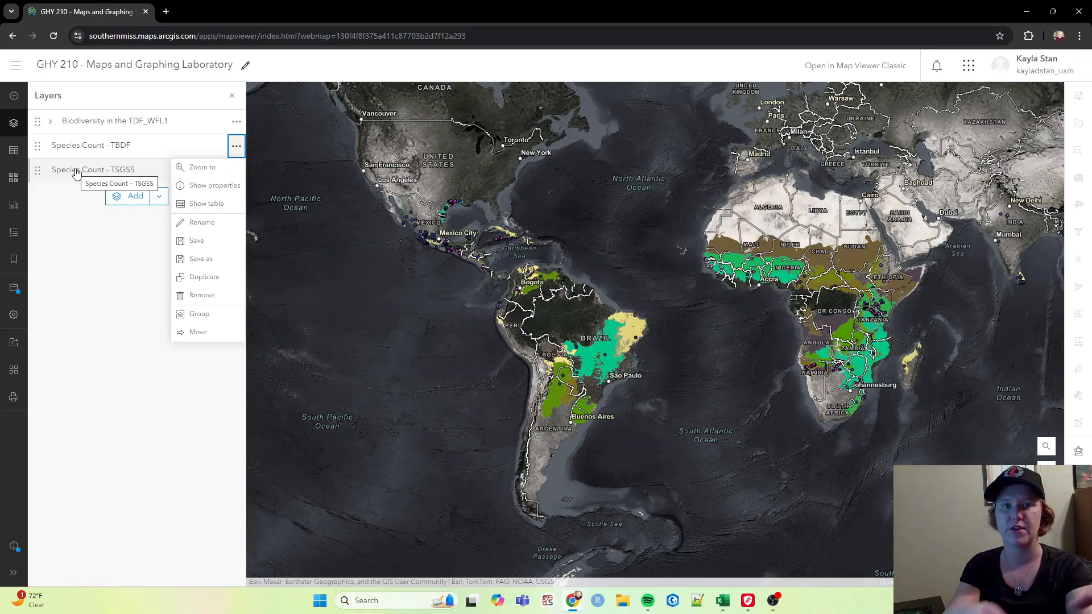
left_click(91, 120)
scroll(902, 290, "down", 5)
scroll(912, 404, "up", 5)
left_click(50, 122)
left_click(88, 147)
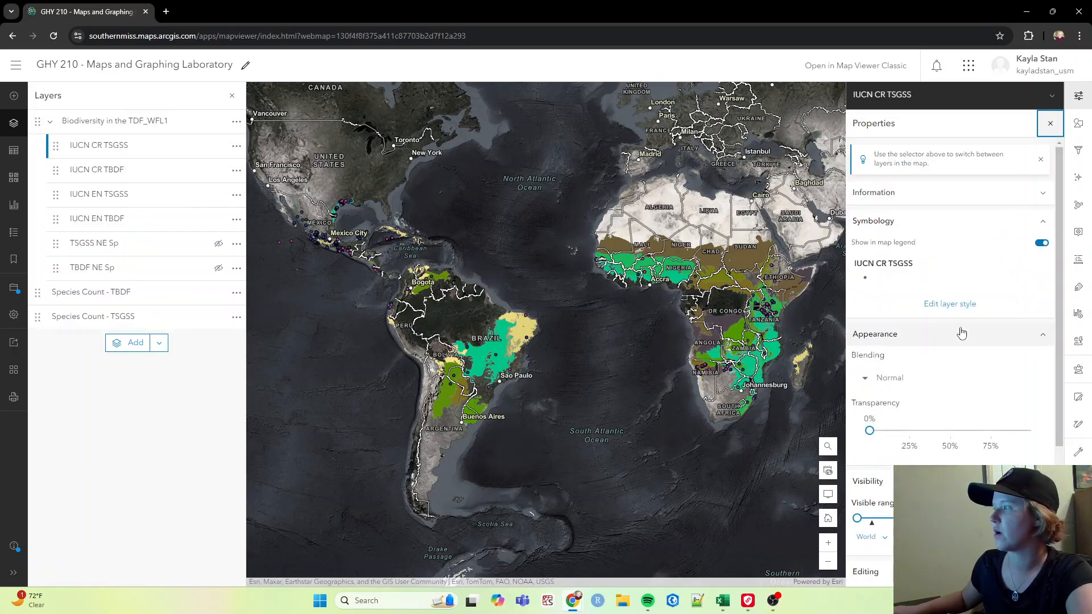
Look through the fields available for styling IUCN CR TSGSS and add order as the style attribute.
left_click(945, 307)
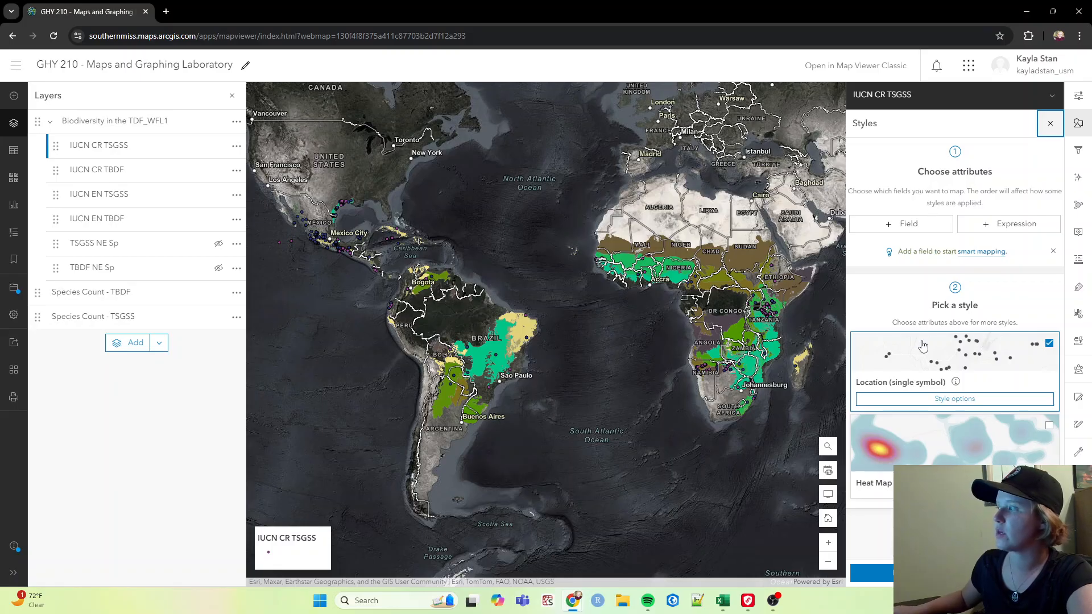
left_click(903, 228)
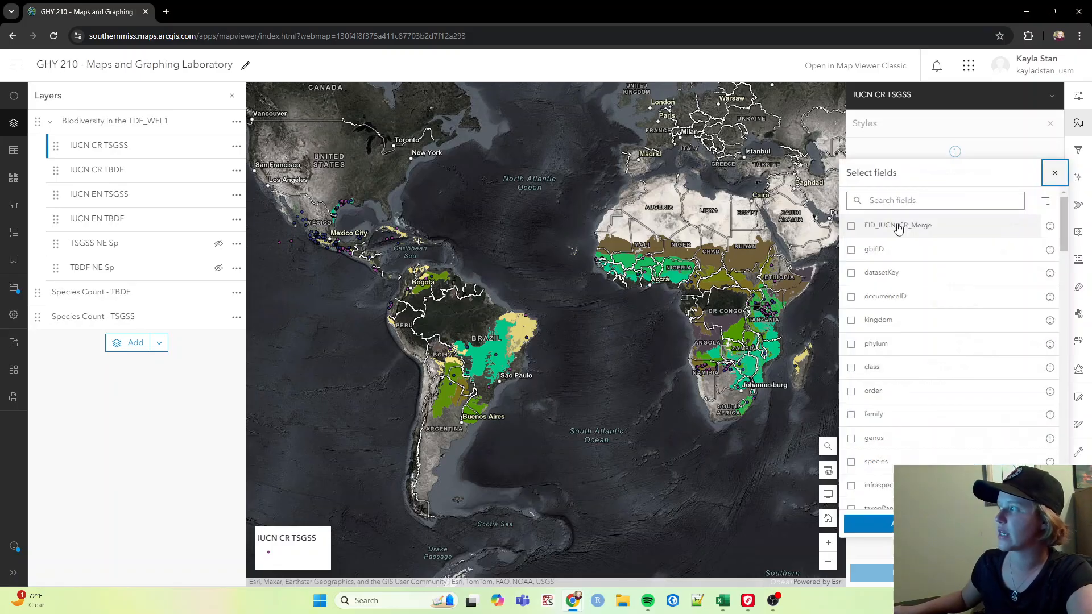
scroll(923, 246, "down", 10)
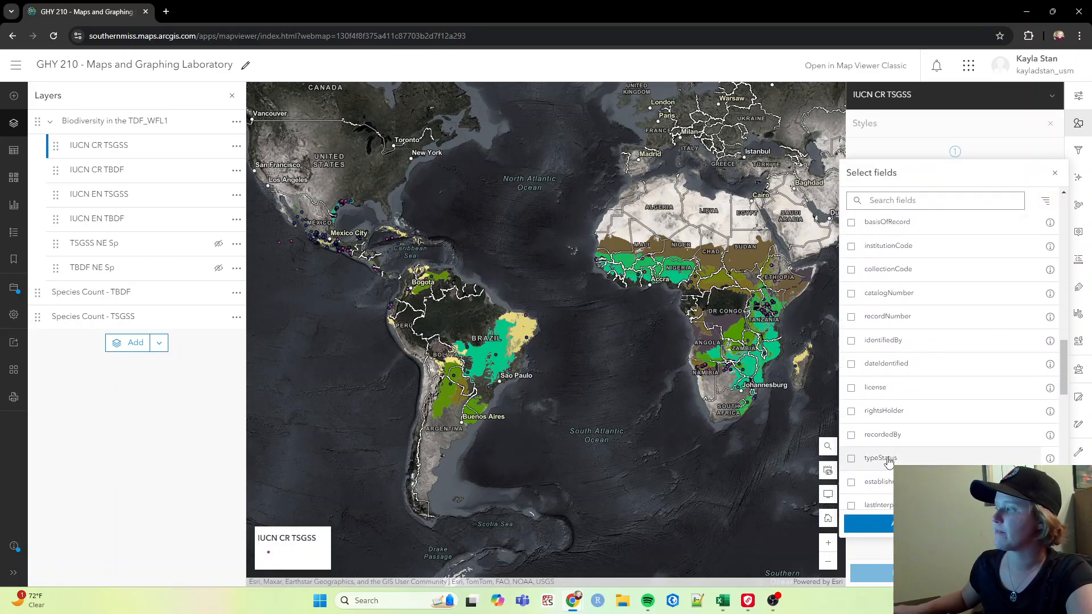
scroll(887, 462, "up", 8)
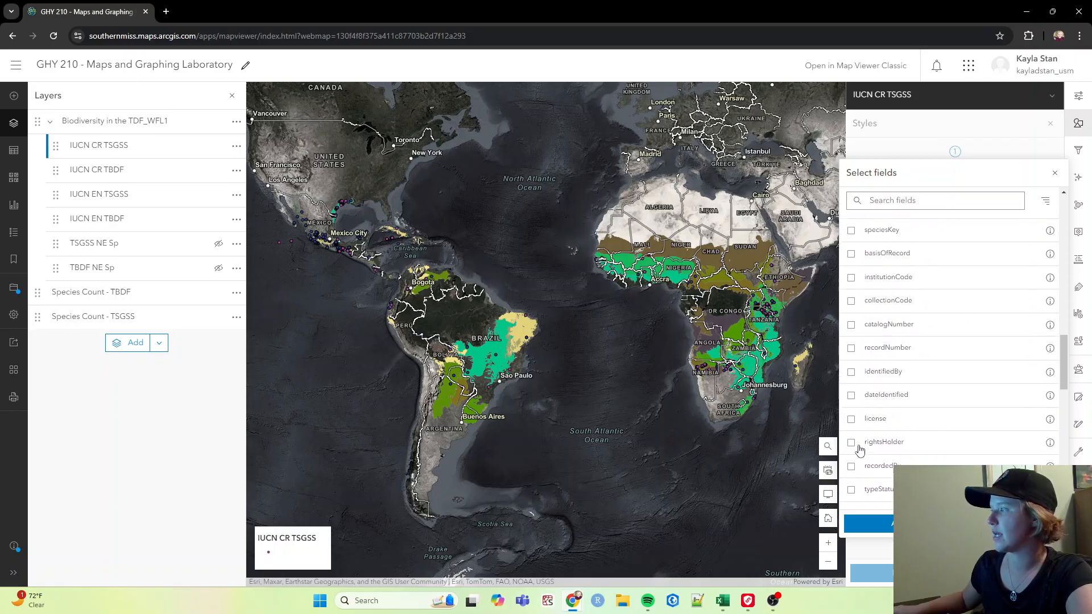
scroll(866, 451, "up", 7)
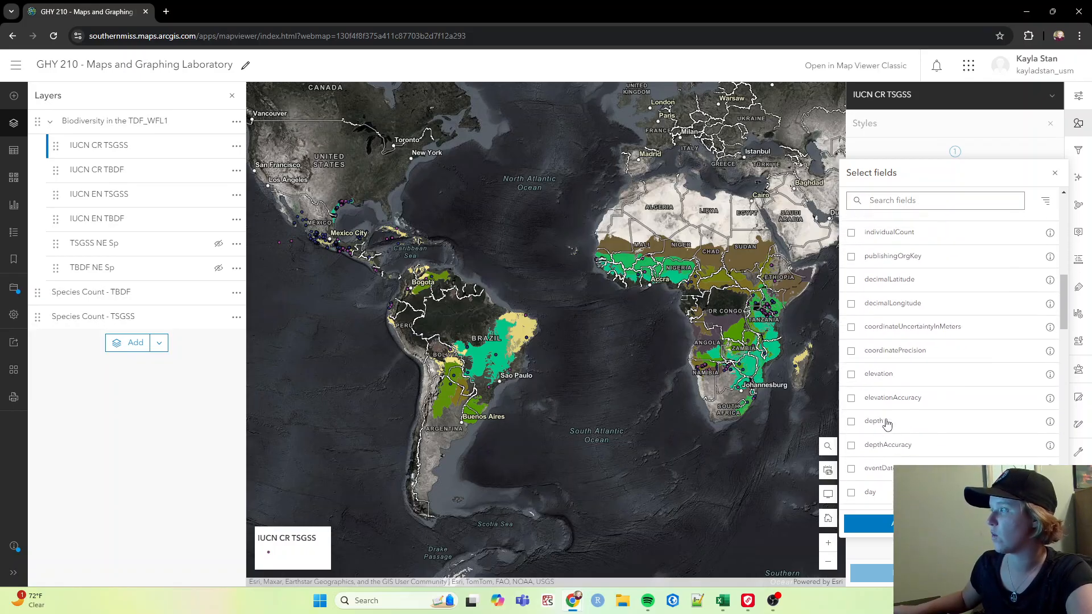
scroll(869, 397, "up", 5)
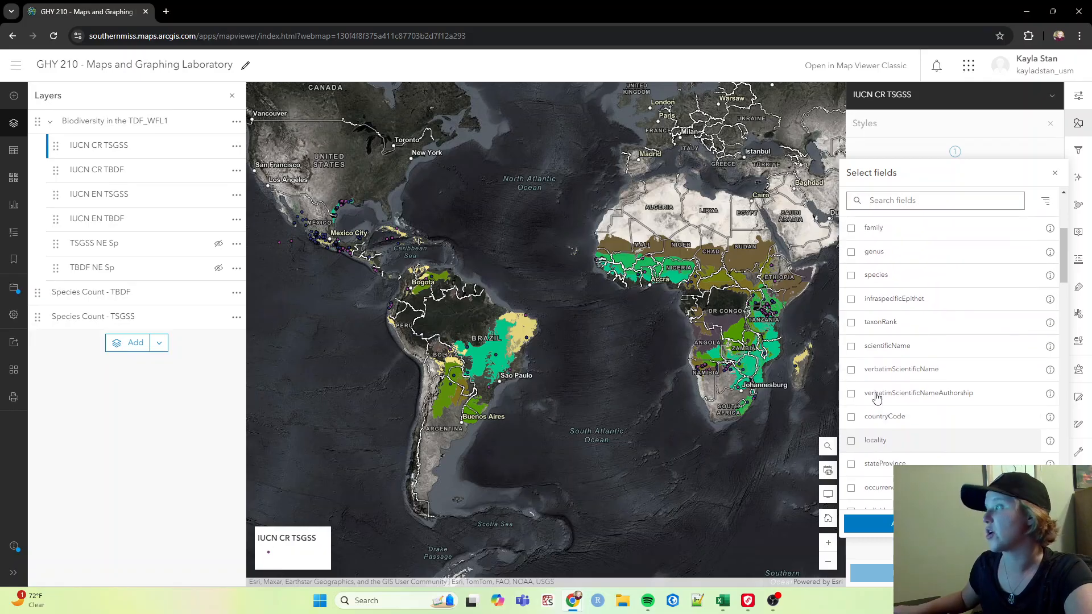
left_click(852, 391)
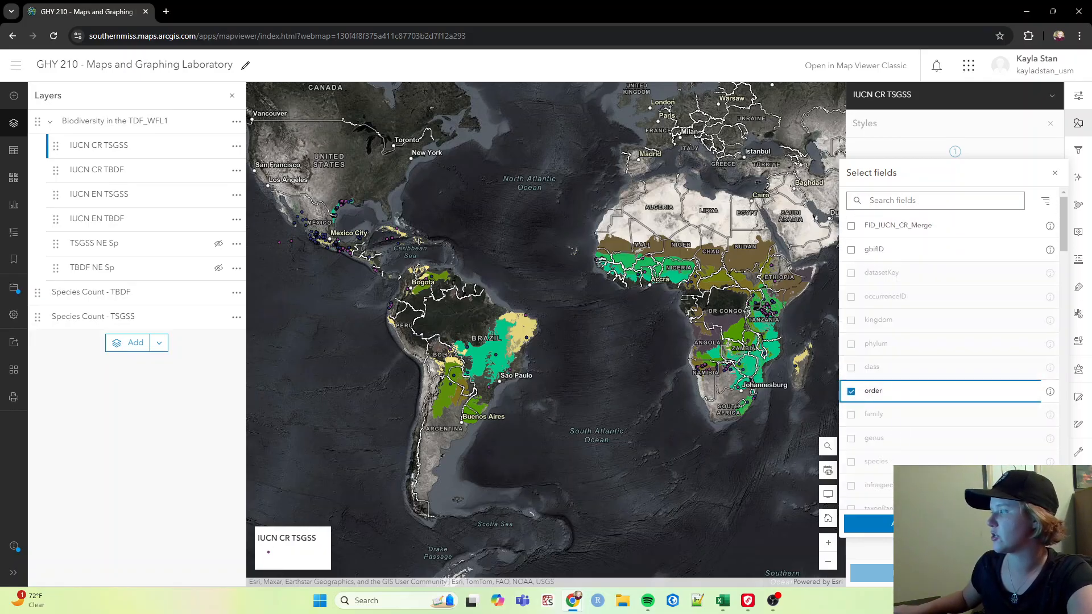
left_click(869, 524)
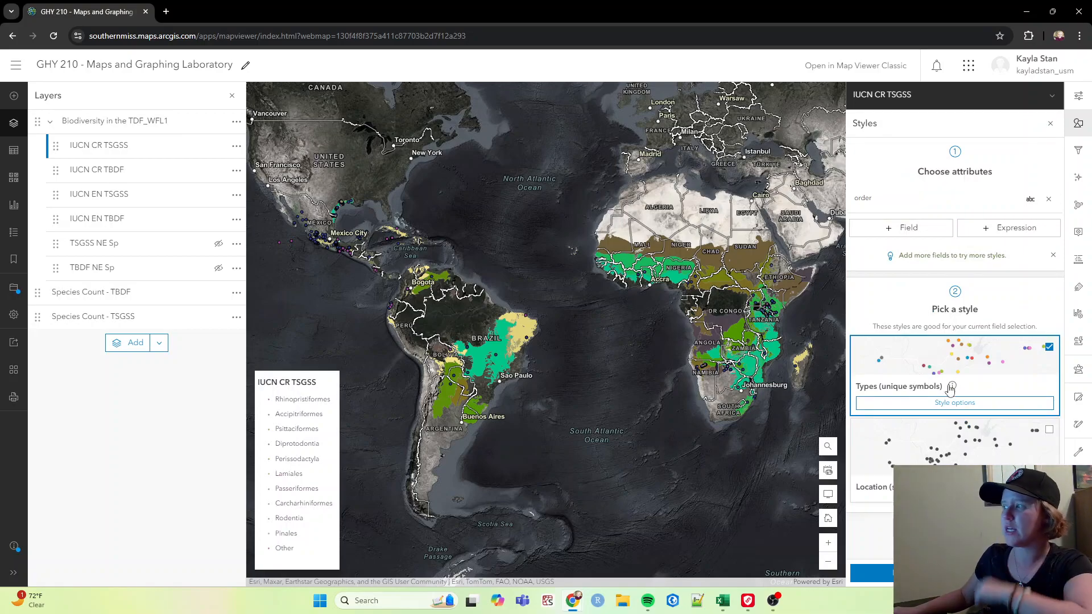
Examine the order categories in the IUCN CR TSGSS legend and the species points across the whole world map.
left_click_drag(288, 556, 259, 396)
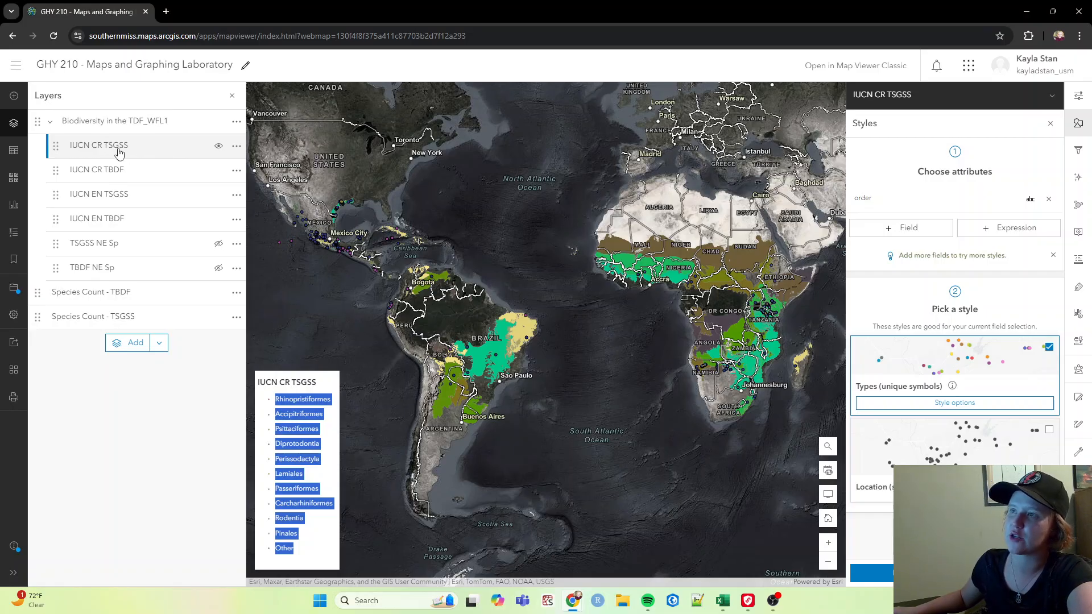
key("Escape")
scroll(650, 385, "down", 3)
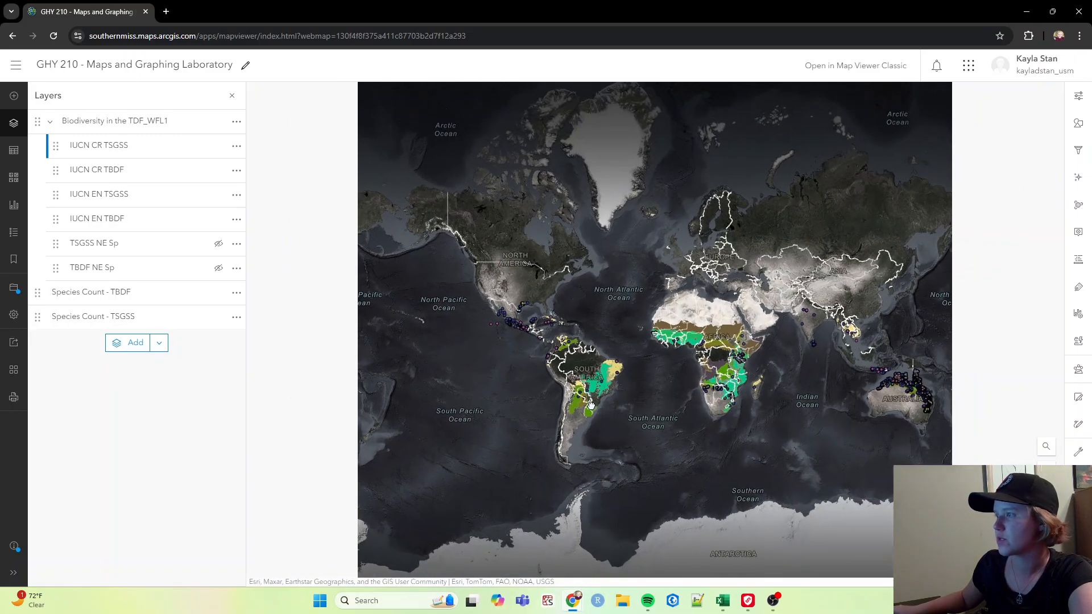
scroll(650, 385, "down", 2)
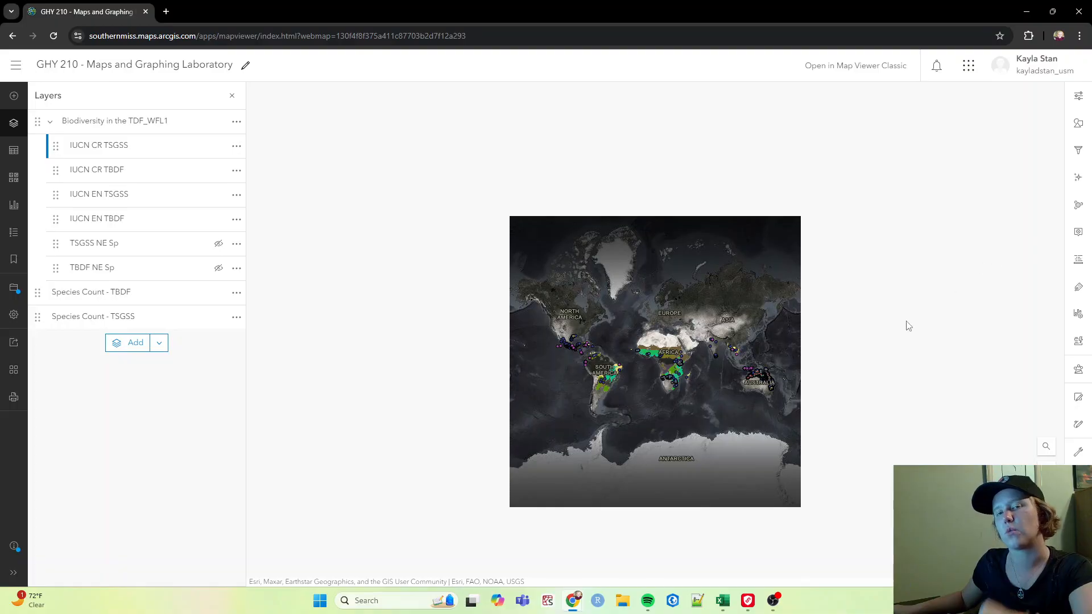
mouse_move(768, 611)
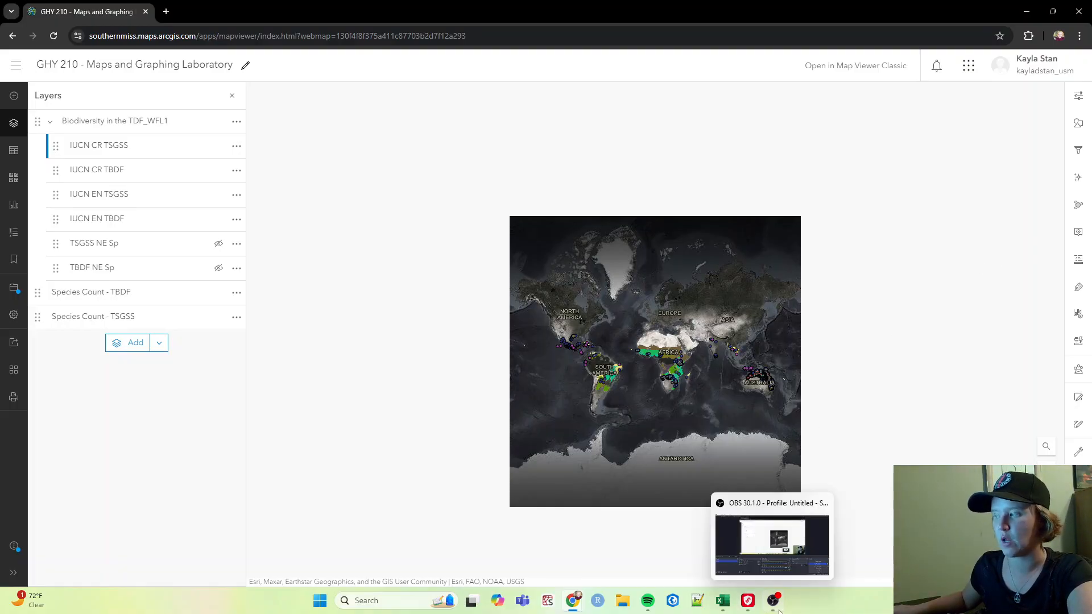